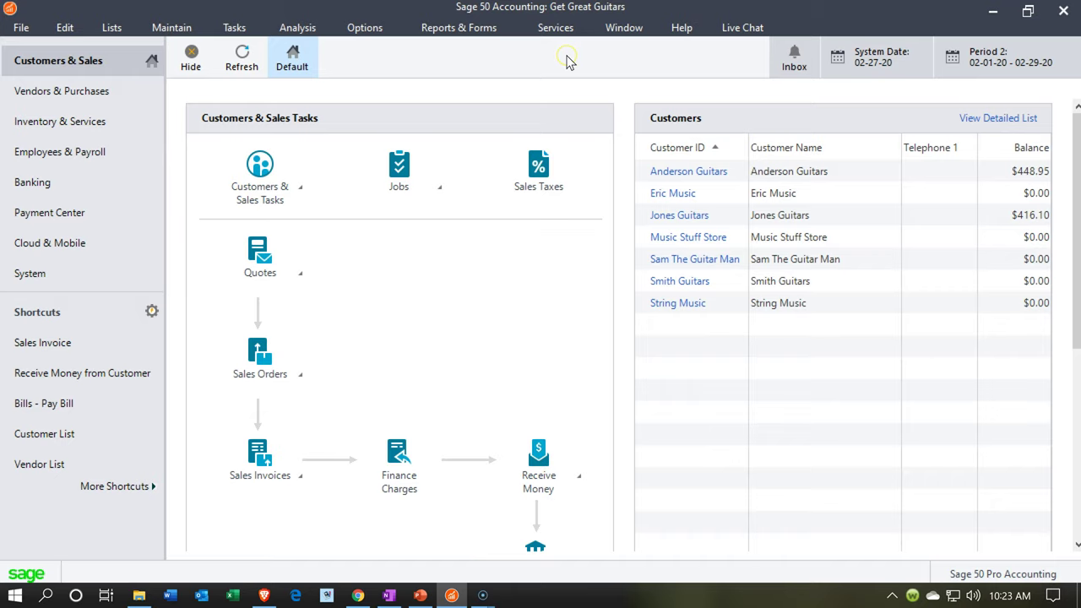
- Go to Vendors & Purchases, dismiss the backup reminder, and expand the Purchase Orders options
left_click(95, 94)
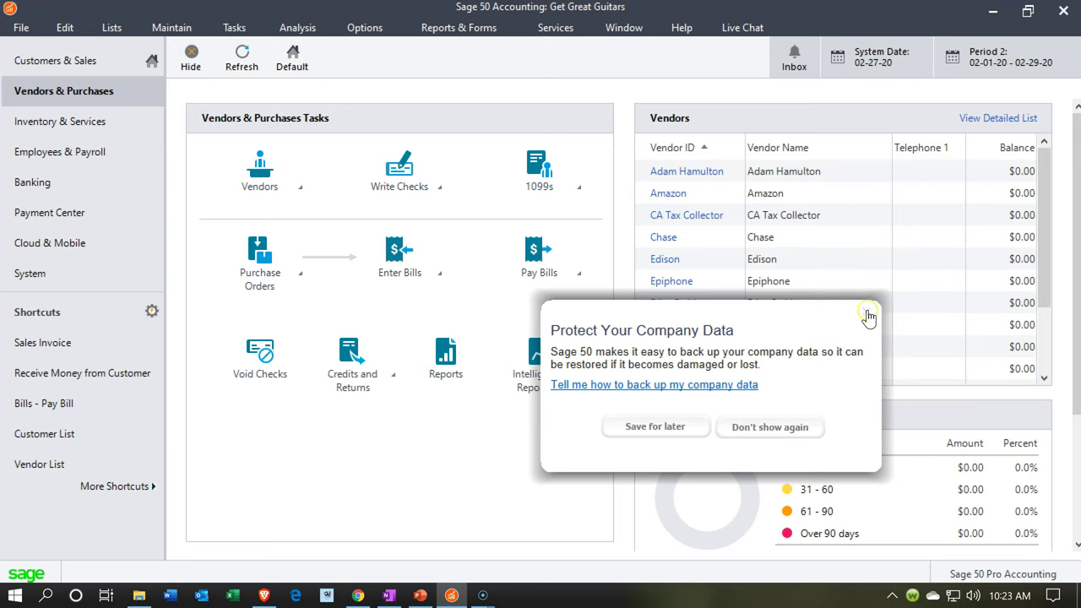
left_click(873, 316)
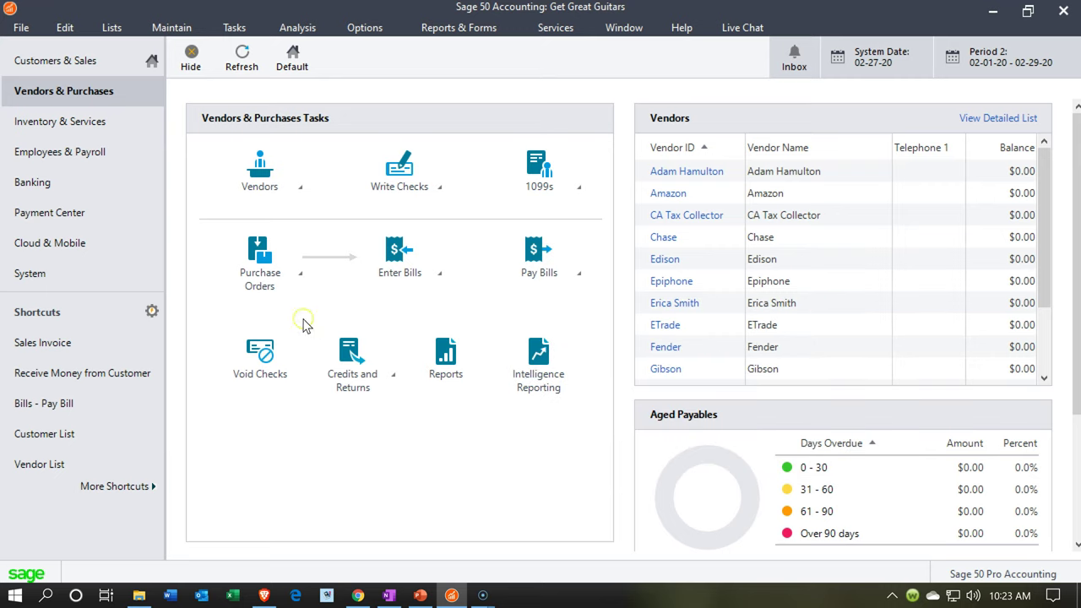
left_click(300, 276)
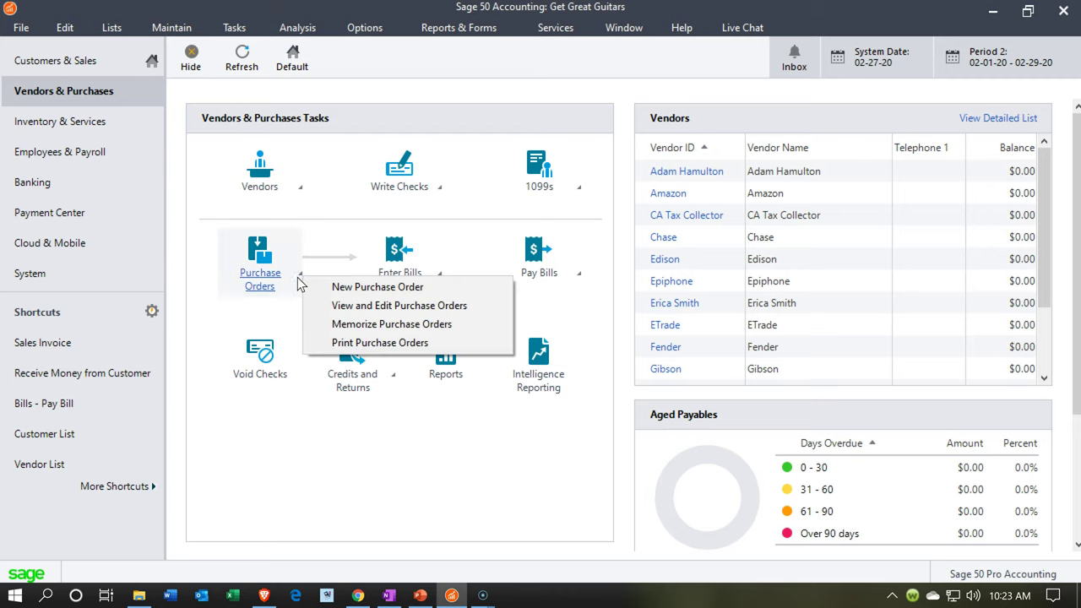
left_click(319, 307)
left_click(321, 312)
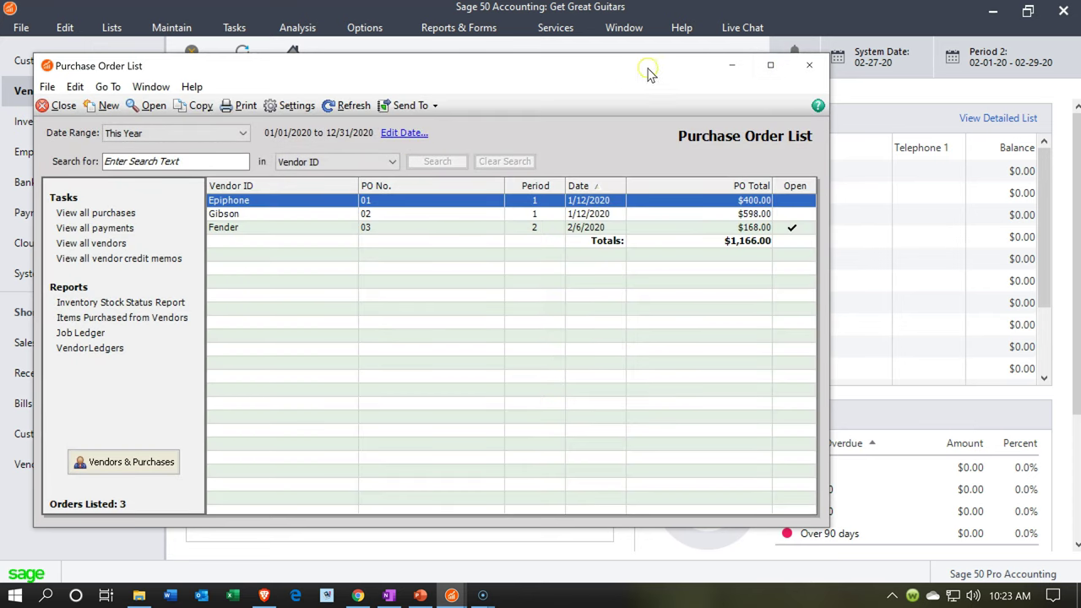
left_click(768, 68)
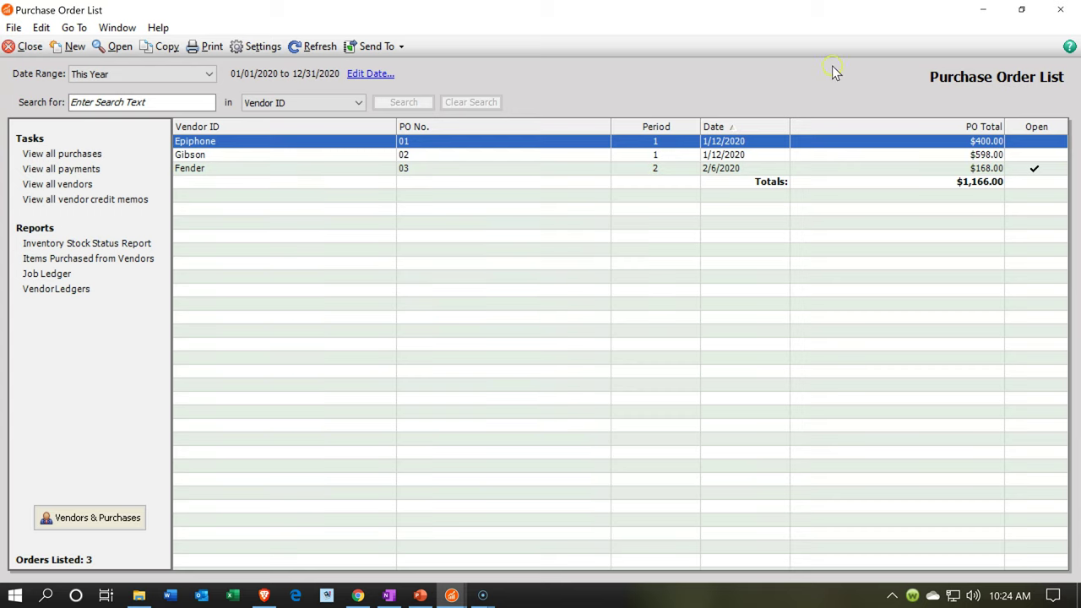
left_click(1065, 13)
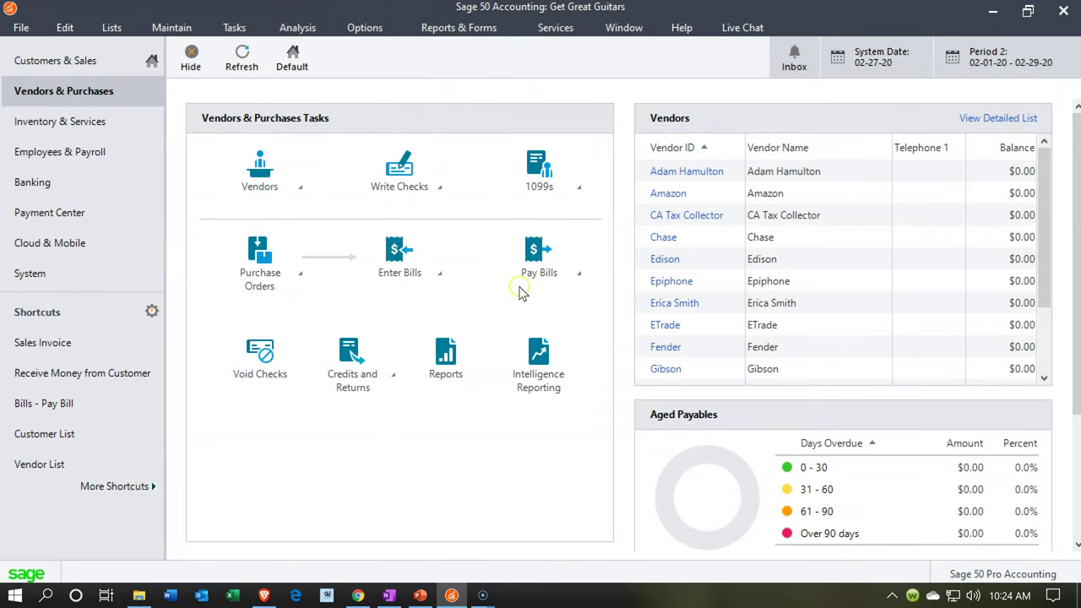
- Start a new bill in a maximized Purchases/Receive Inventory window
left_click(437, 275)
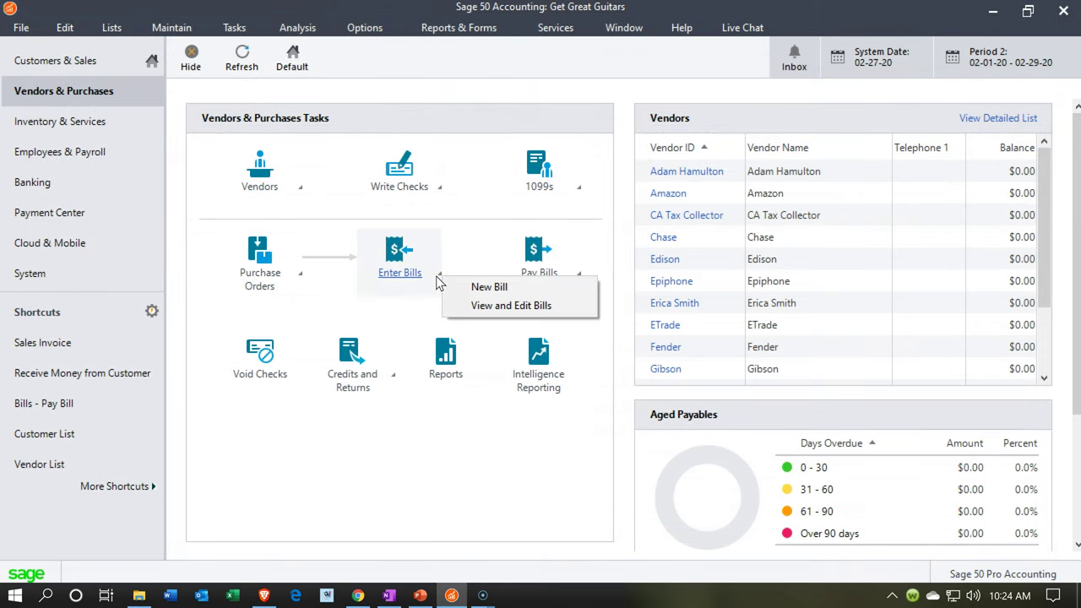
left_click(456, 287)
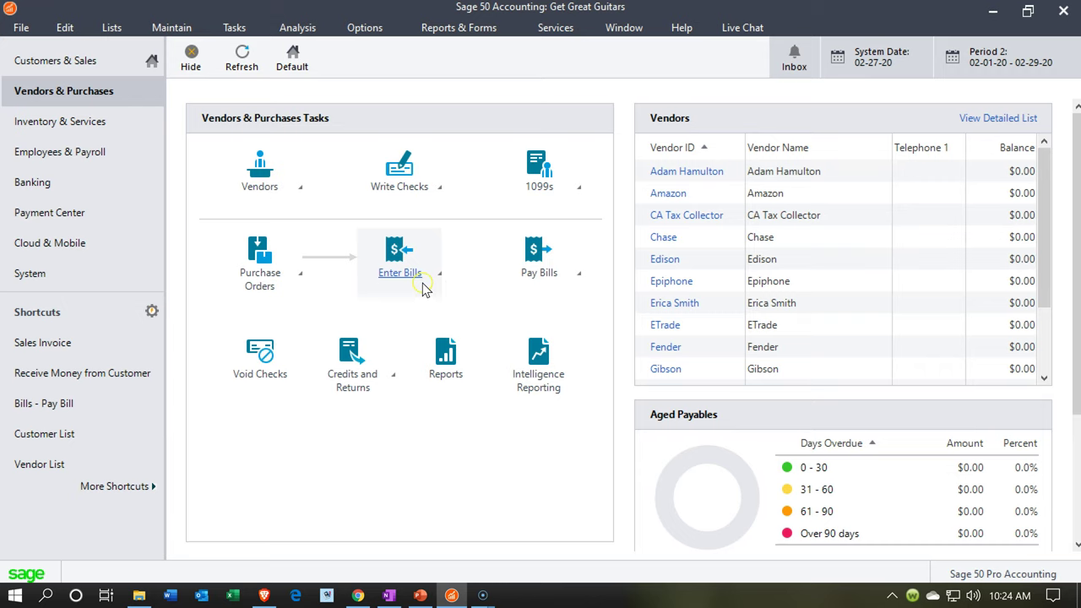
left_click(420, 286)
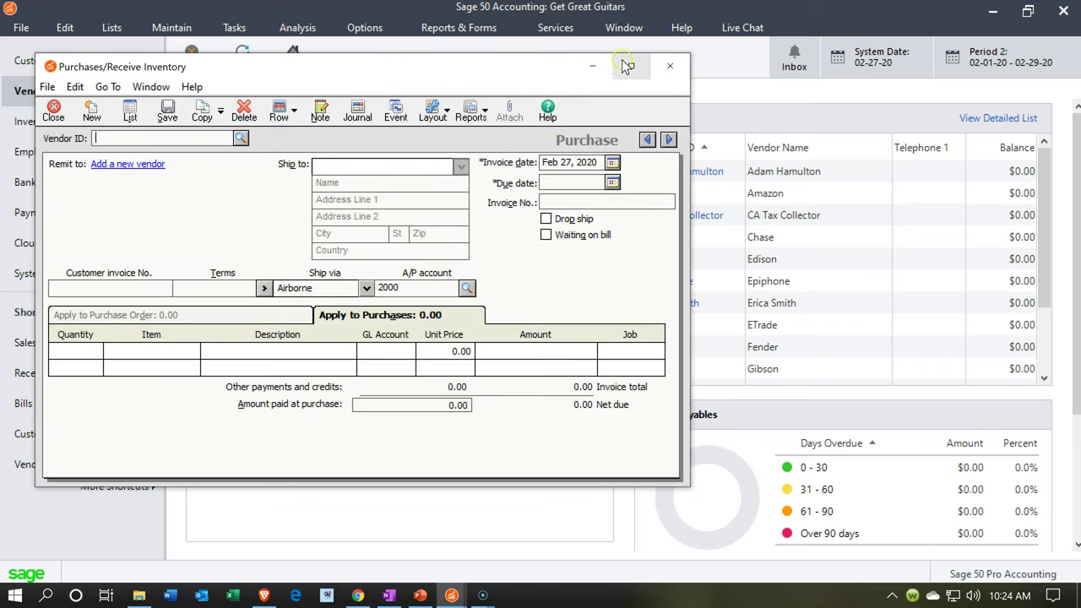
left_click(623, 66)
- Enter Fender as the vendor and pick purchase order 03 to apply
left_click(218, 120)
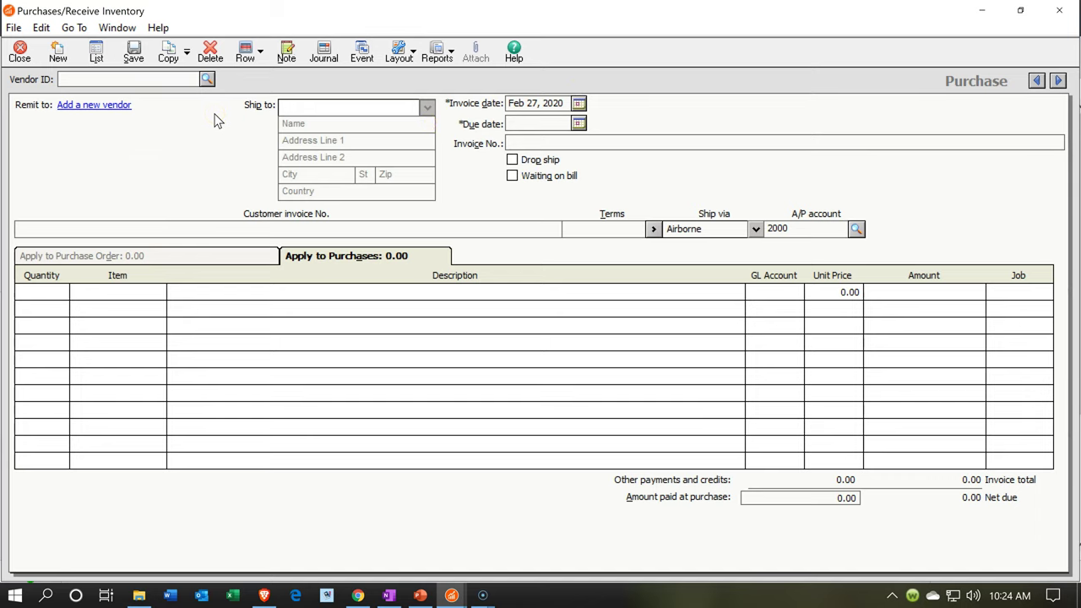
type("fender")
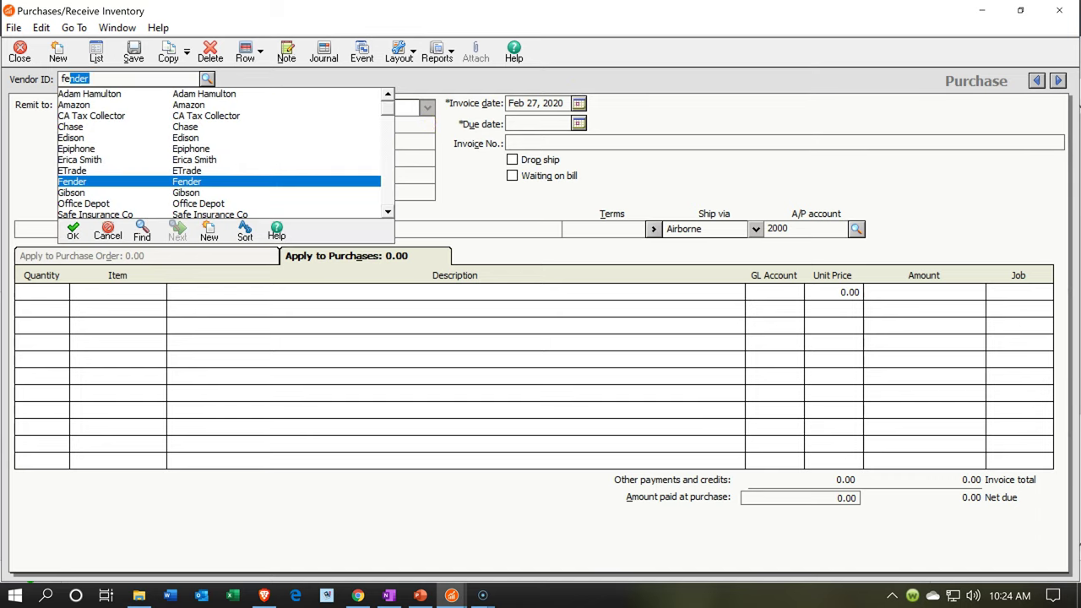
key("Return")
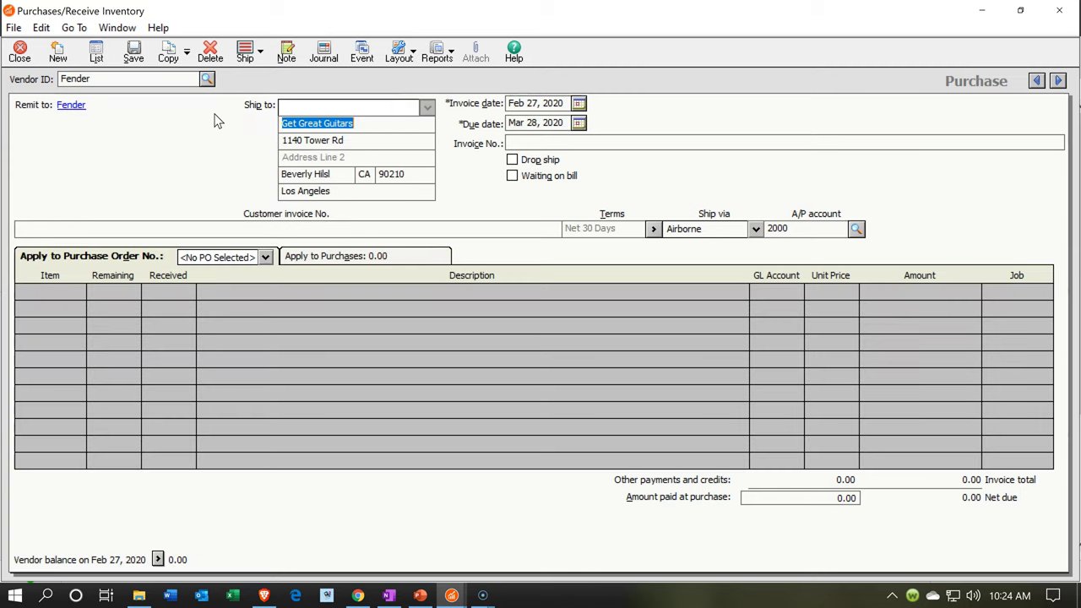
left_click(110, 207)
left_click(256, 259)
left_click(267, 257)
left_click(217, 290)
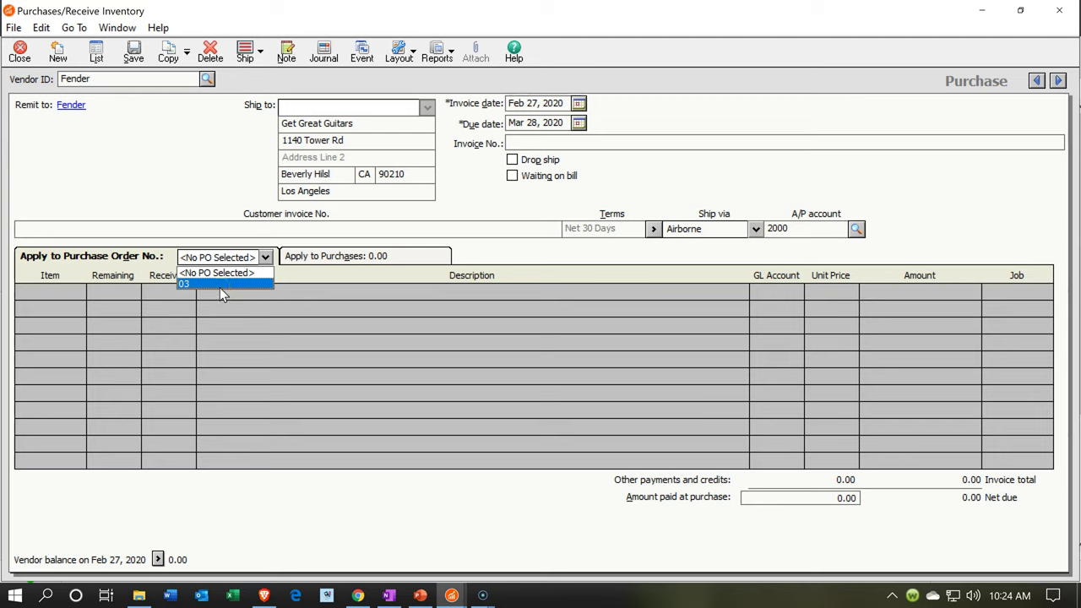
- Apply the bill to PO 03 and set the invoice date to Feb 14, 2020
left_click(221, 287)
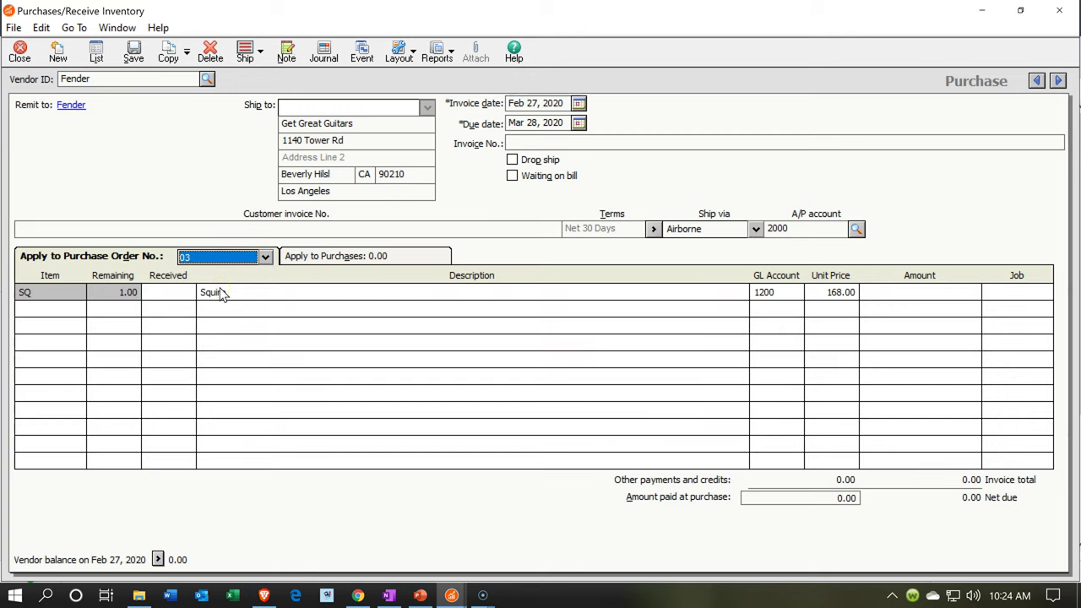
left_click(292, 108)
key("Tab")
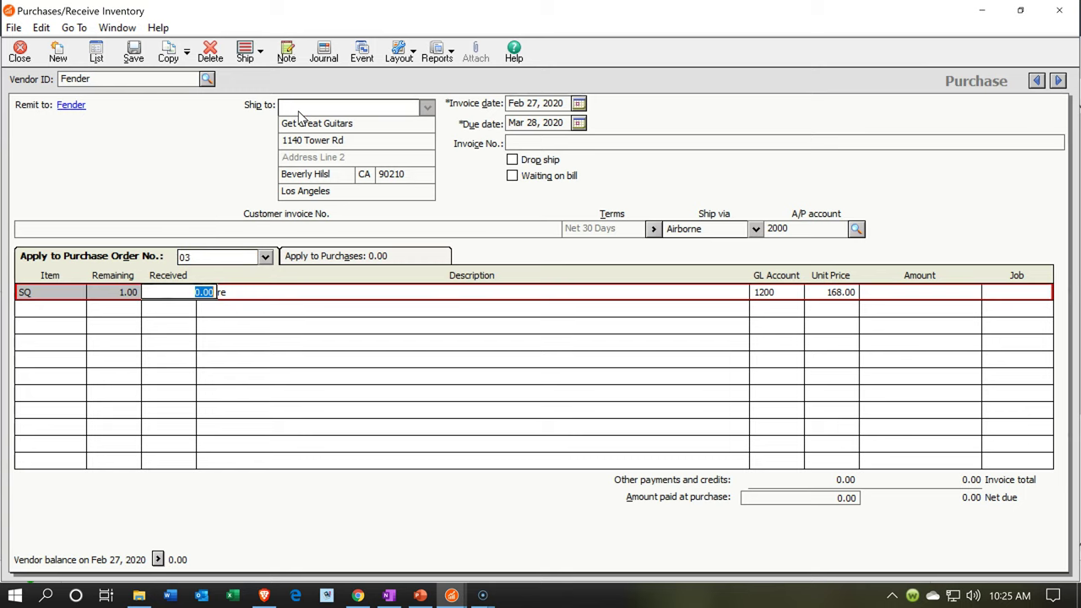
left_click(524, 101)
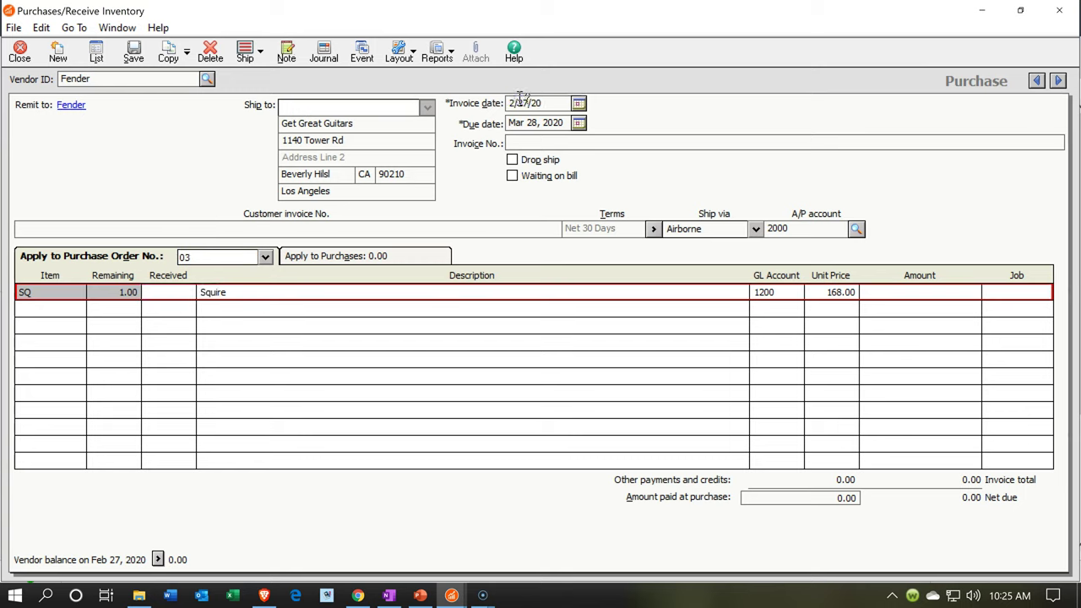
left_click(513, 209)
key("BackSpace")
key("BackSpace")
type("14")
key("Tab")
key("Tab")
key("Tab")
key("Tab")
key("Tab")
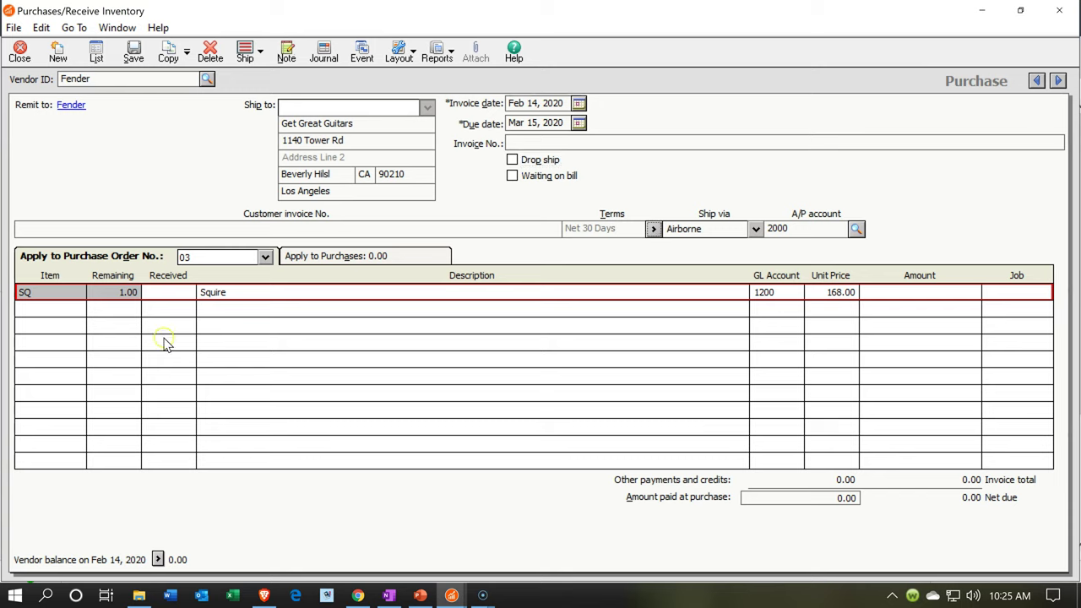
- Receive 1 Squire on the line item at 168.00
left_click(168, 296)
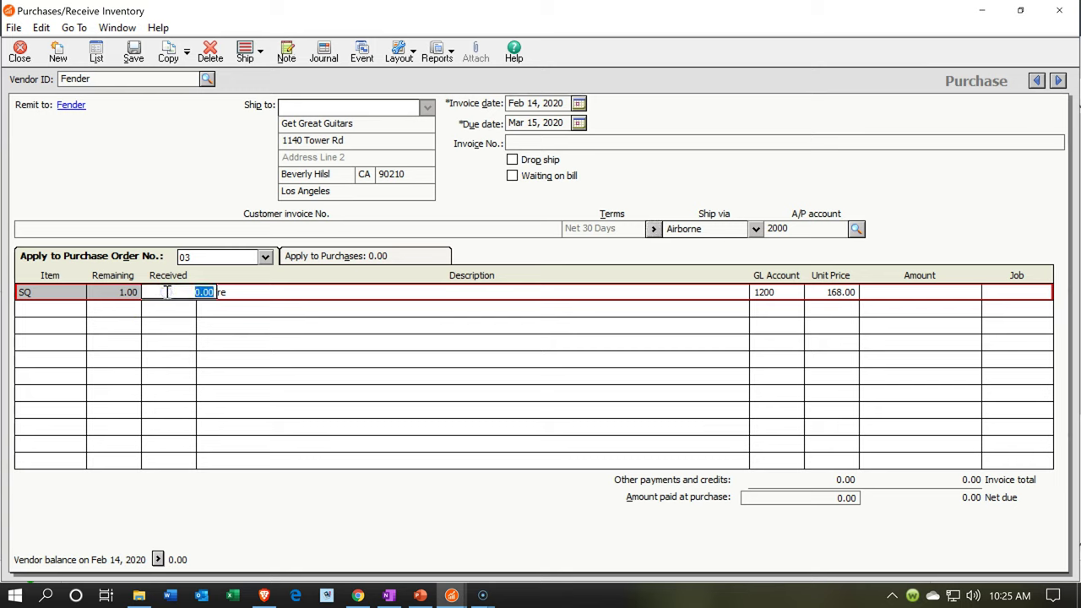
type("1")
key("Tab")
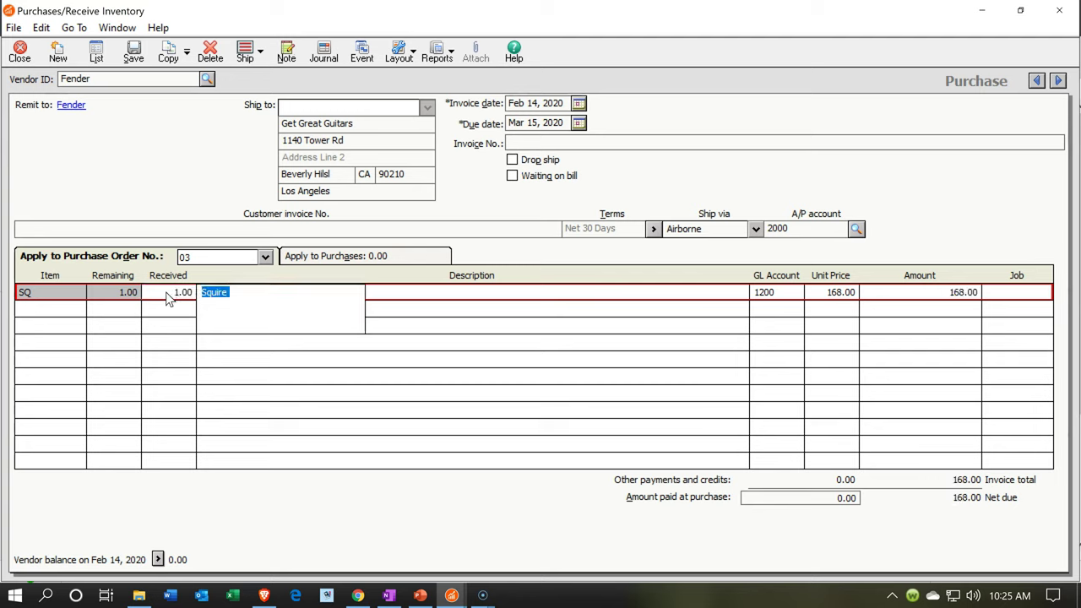
key("Tab")
key("Tab")
key("Tab")
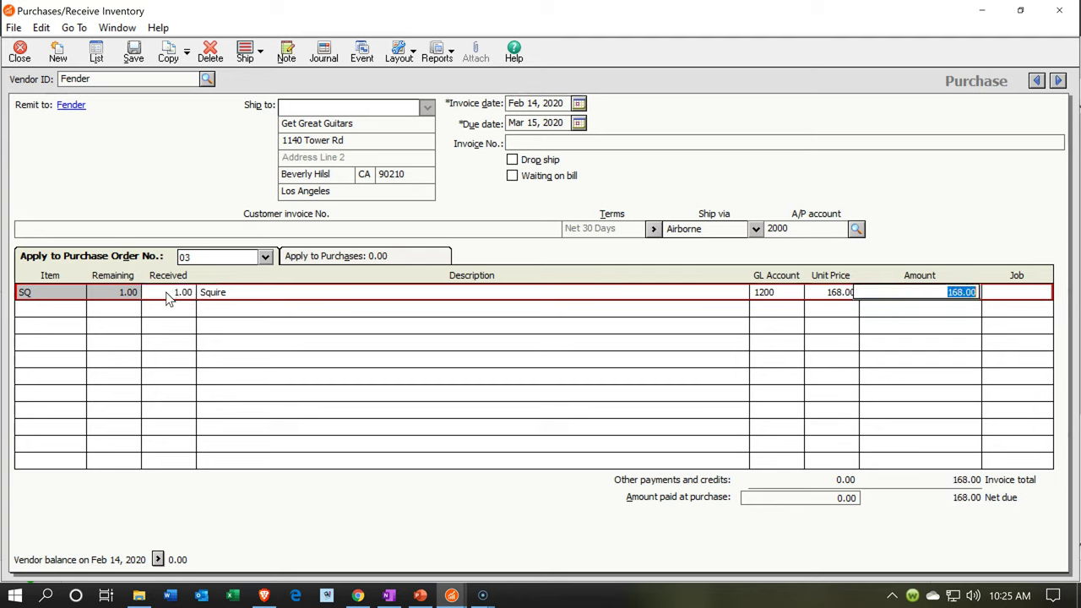
key("Tab")
key("Tab")
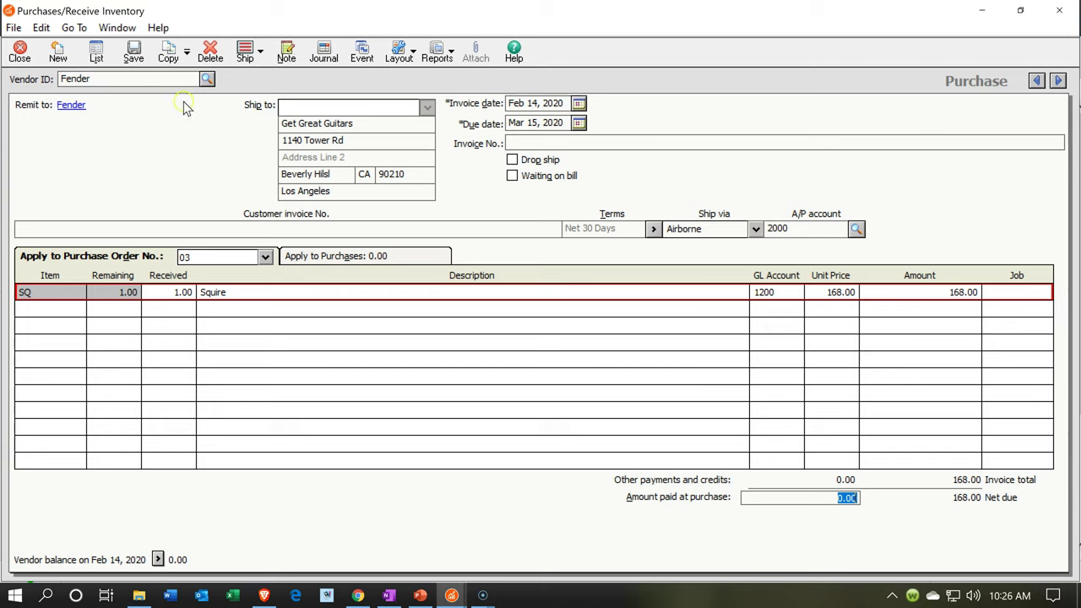
- Try saving the bill and acknowledge the missing invoice number warnings
left_click(140, 62)
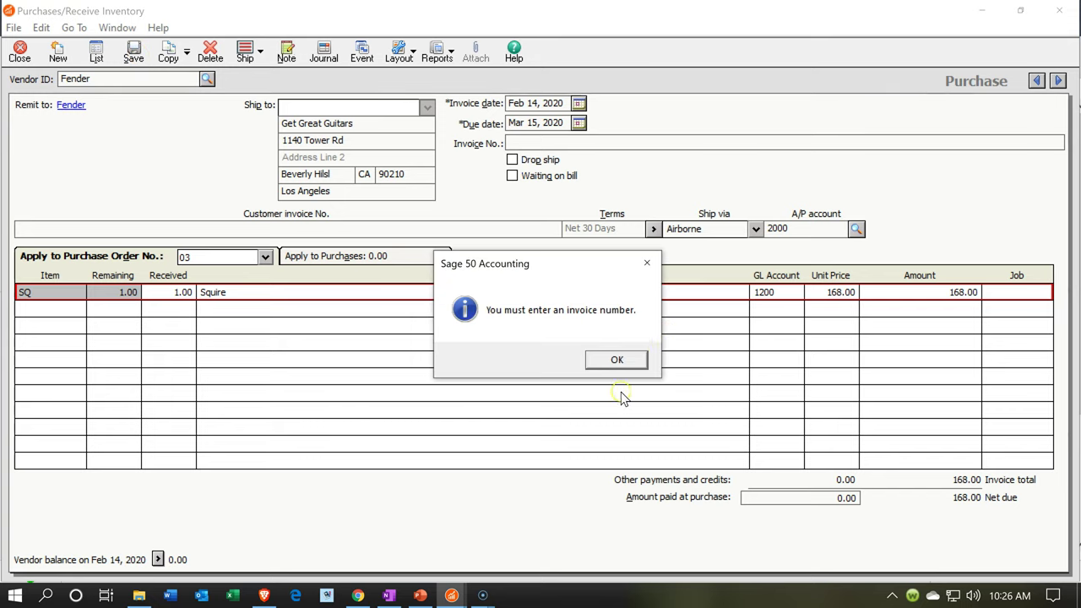
left_click(615, 362)
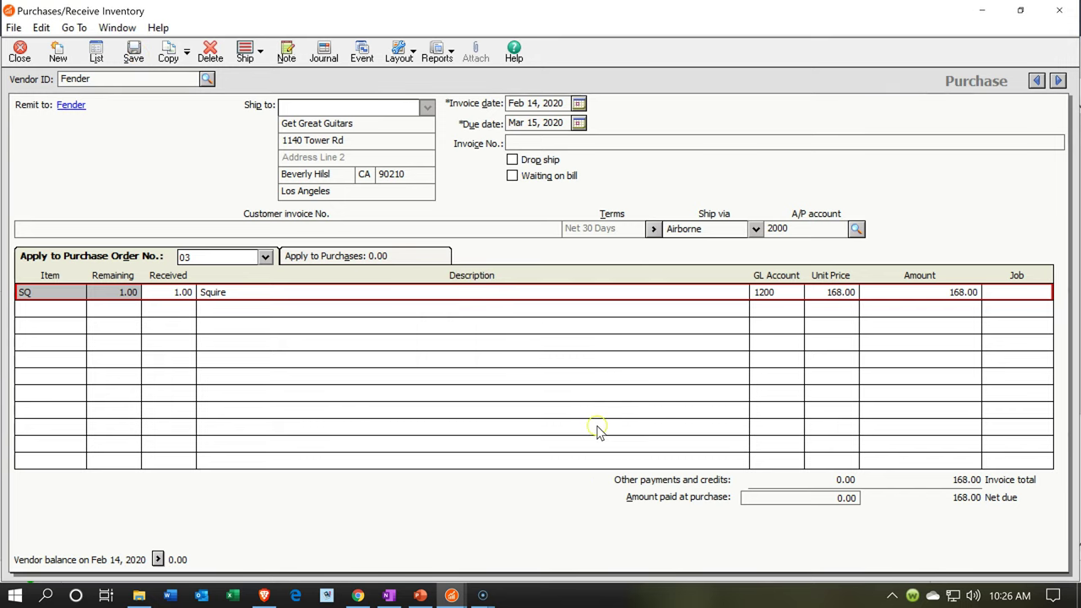
left_click(1059, 10)
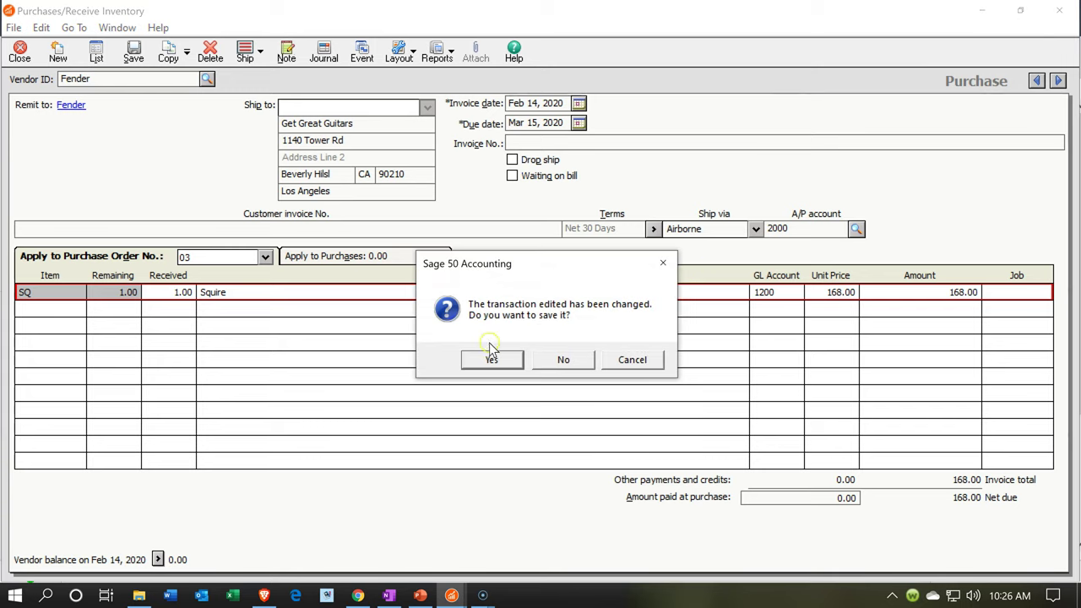
left_click(488, 351)
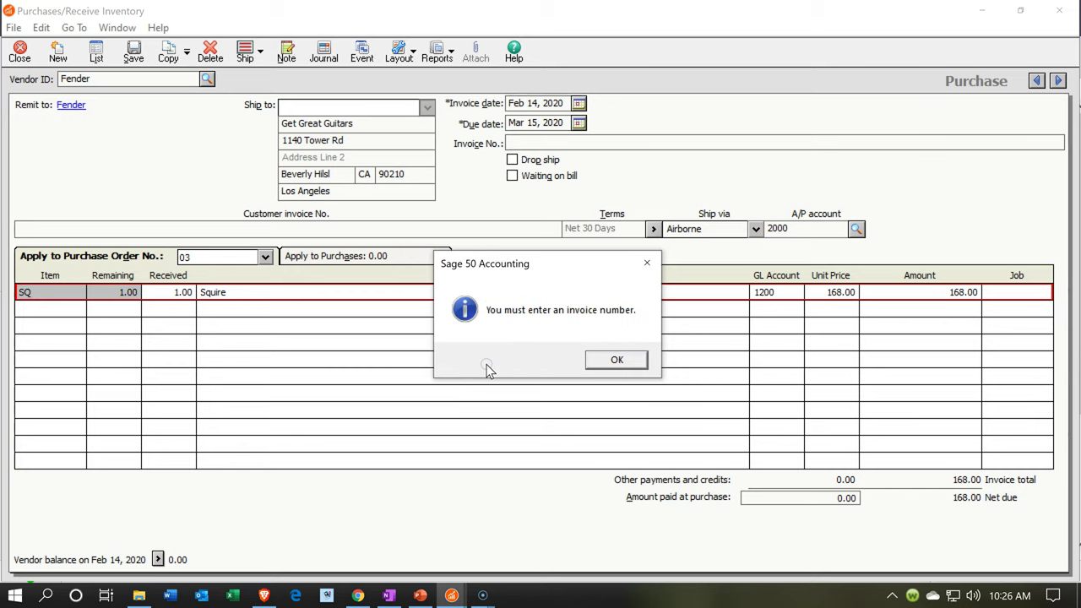
- Enter invoice number 0009, then close the window and save the bill
left_click(606, 360)
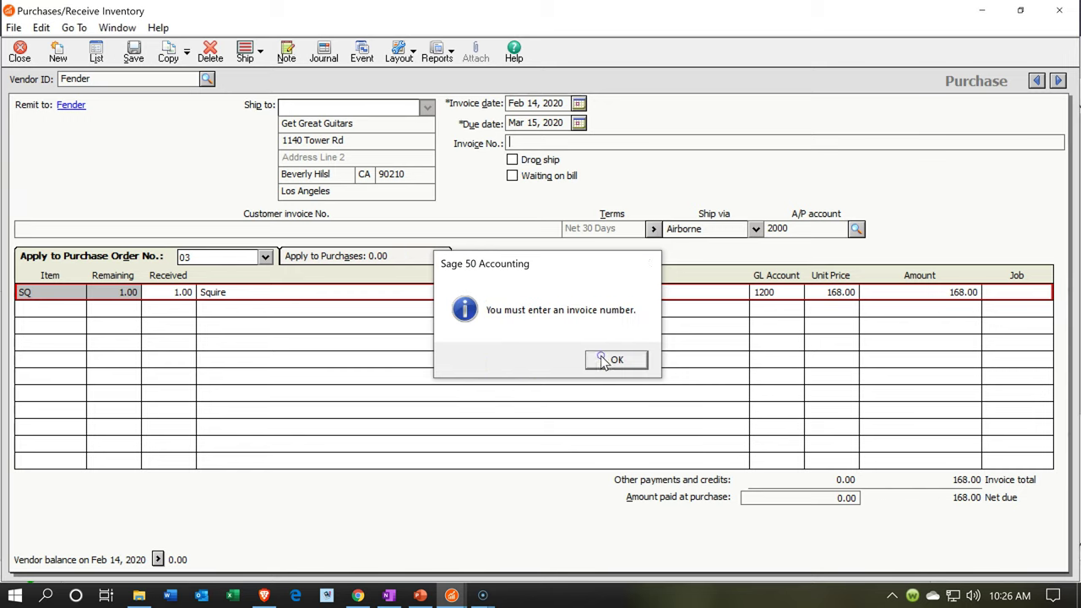
type("0009")
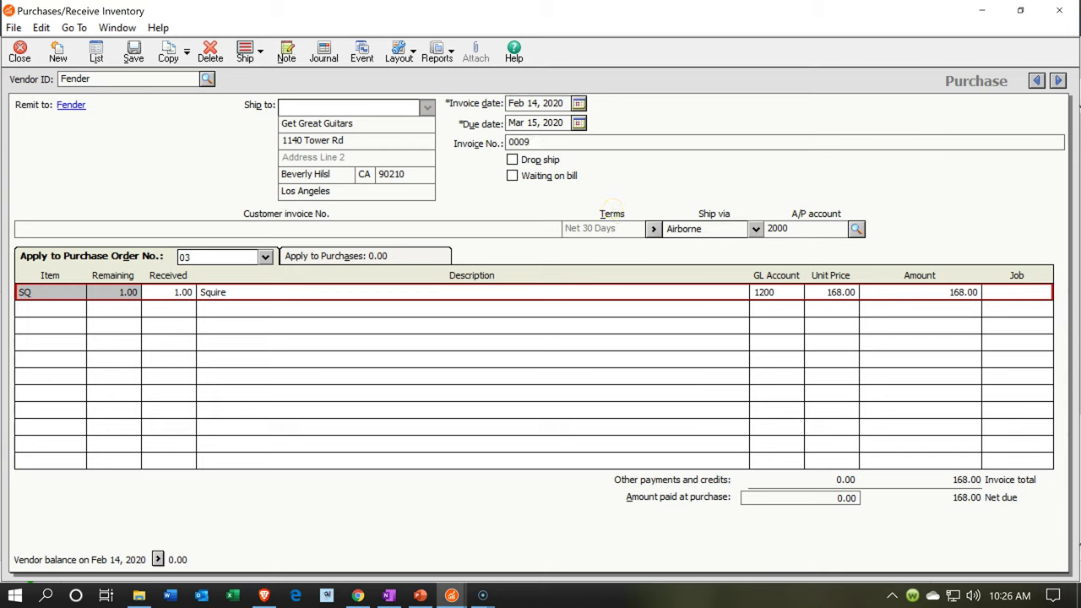
key("Tab")
left_click(1059, 10)
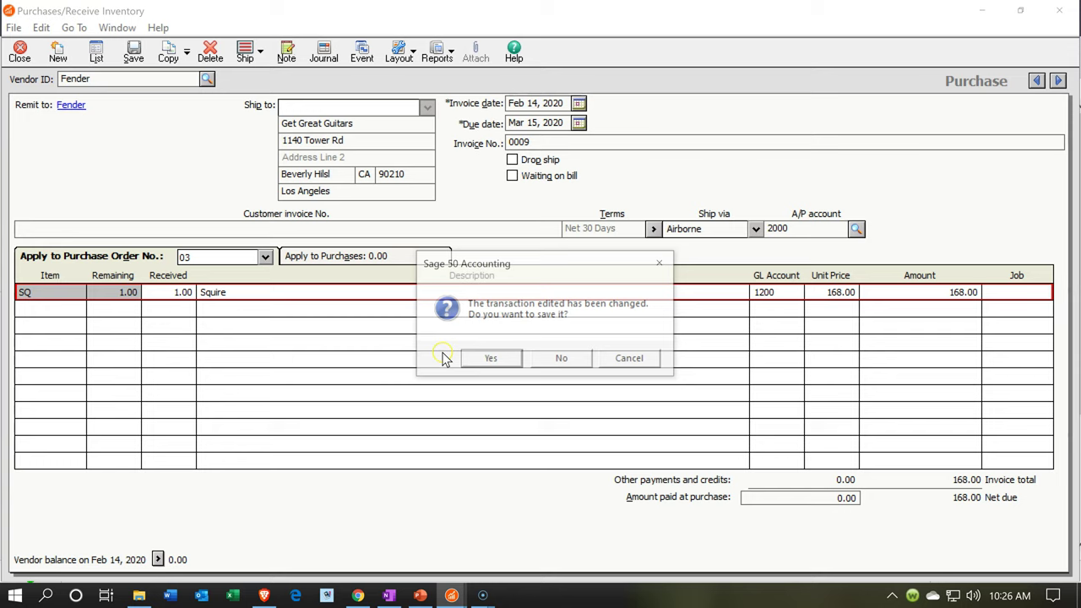
left_click(471, 358)
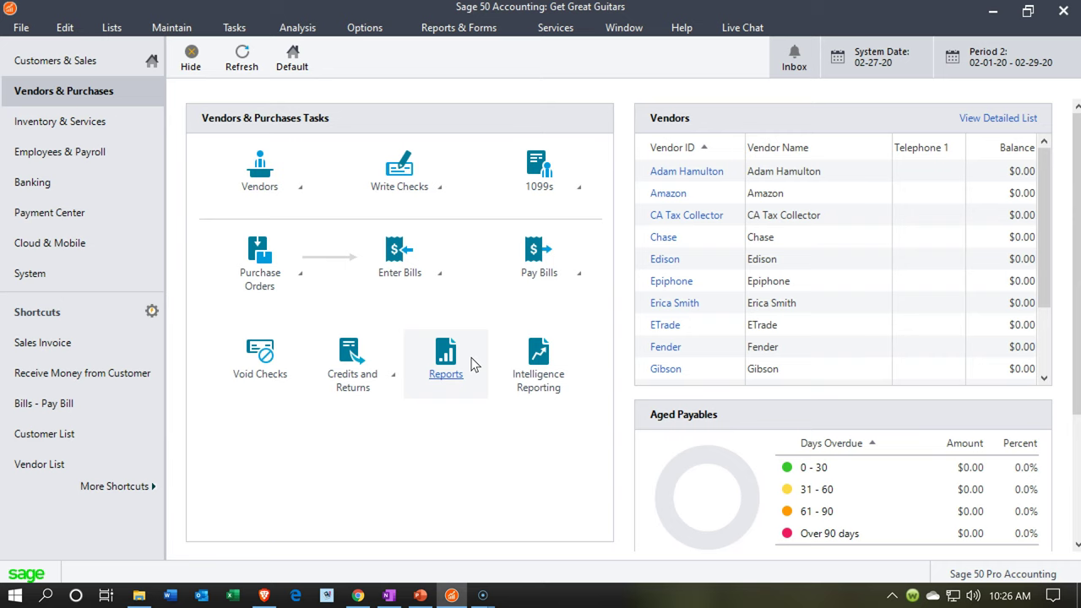
- Open the General Ledger Working Trial Balance report from Financial Statements
left_click(460, 29)
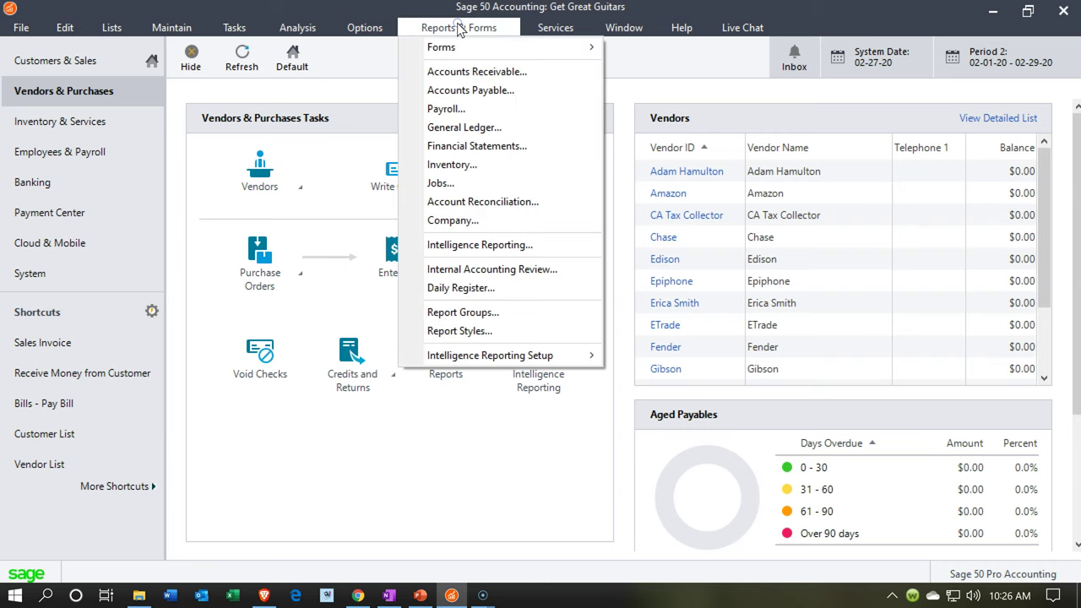
left_click(457, 145)
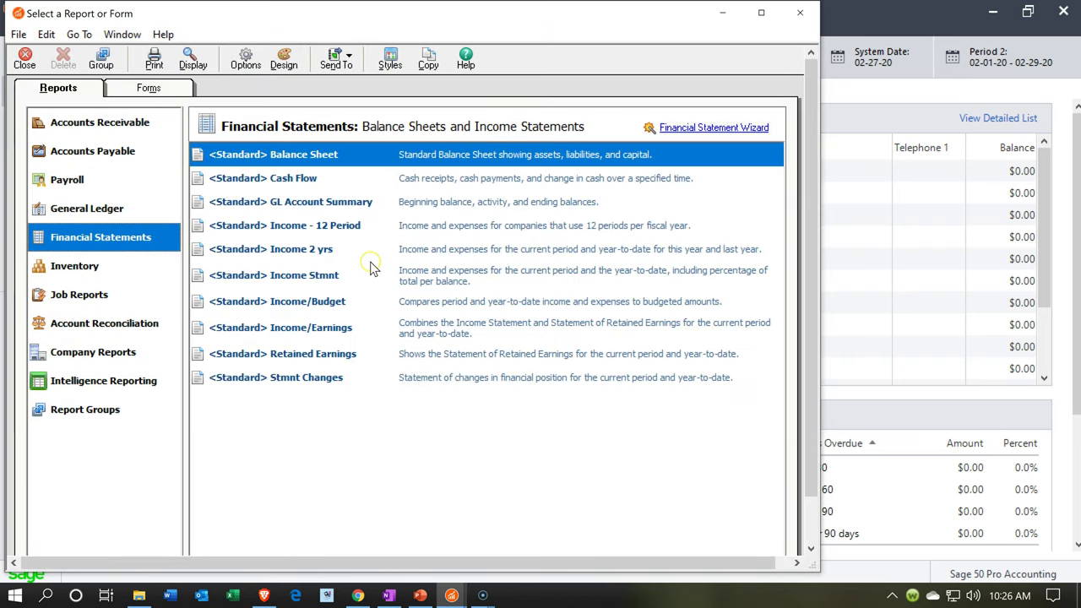
left_click(50, 214)
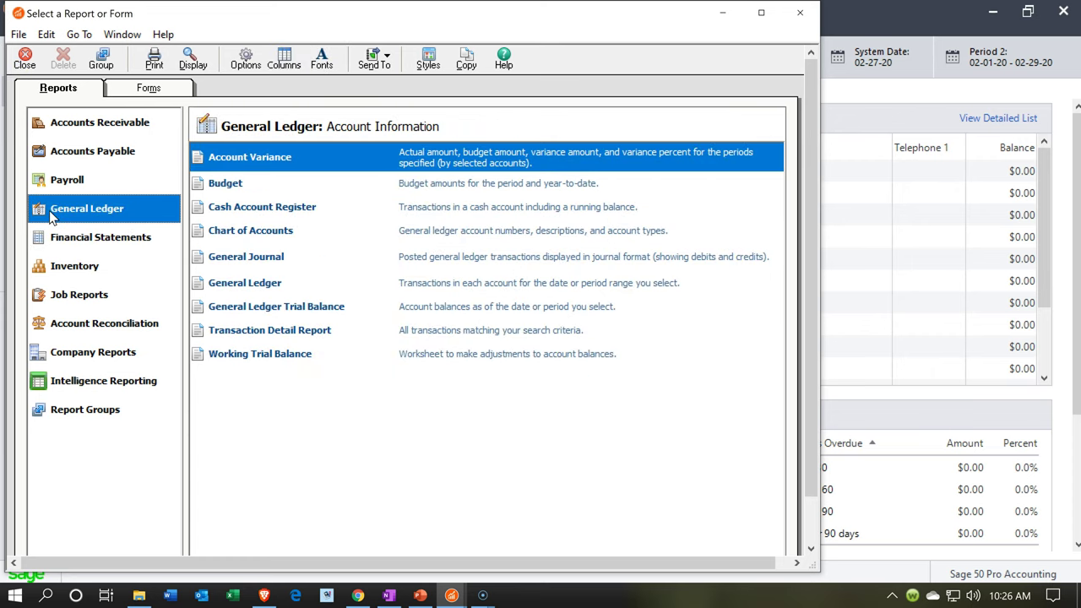
left_click(237, 354)
double_click(237, 354)
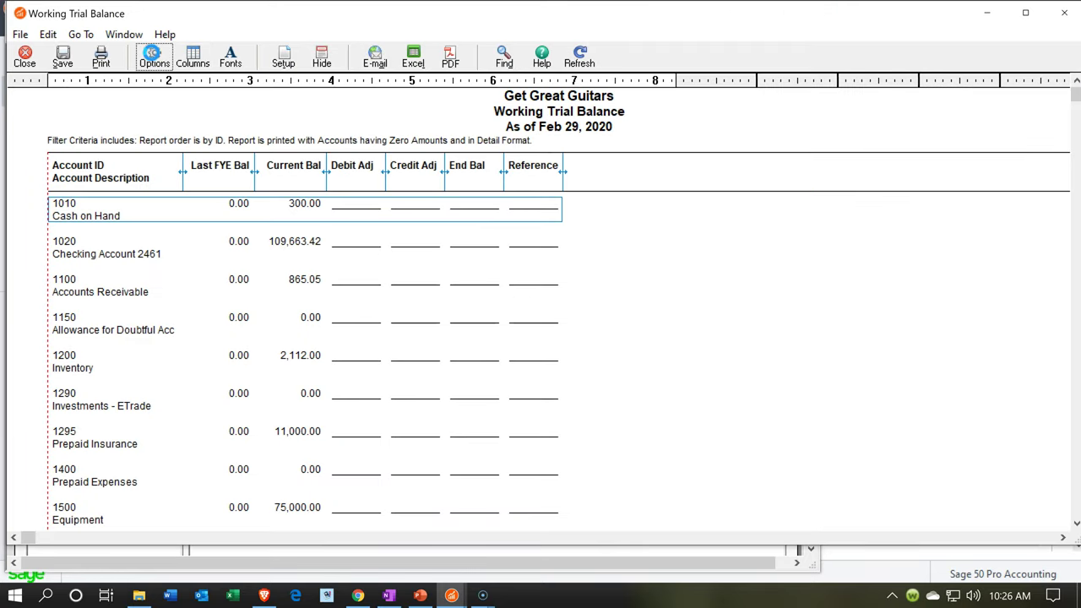
- Set the report to exclude zero-amount accounts, as of Feb 29, 2020
left_click(153, 54)
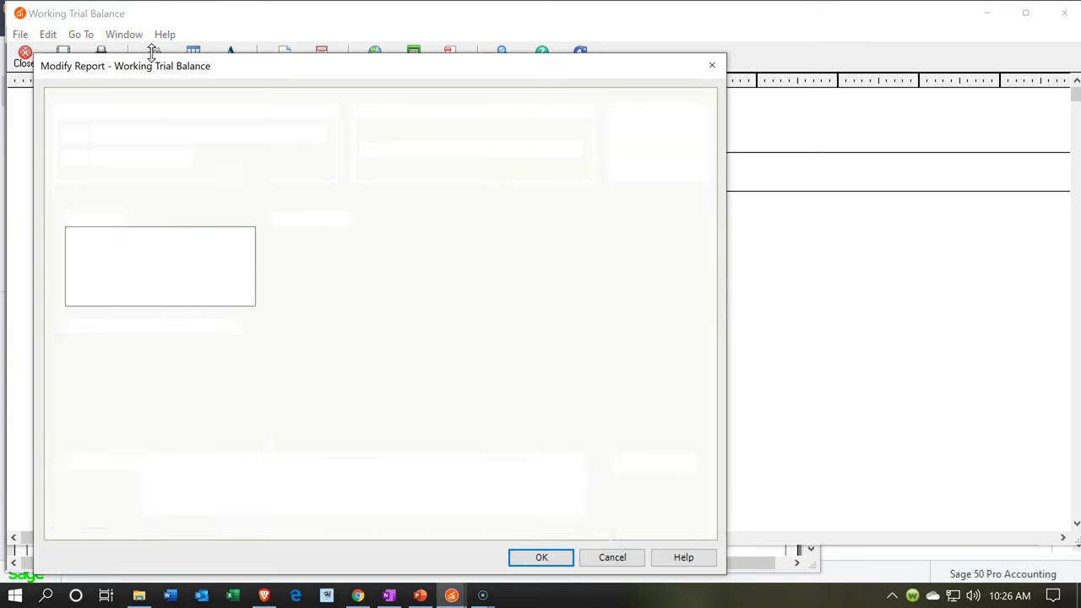
left_click(72, 328)
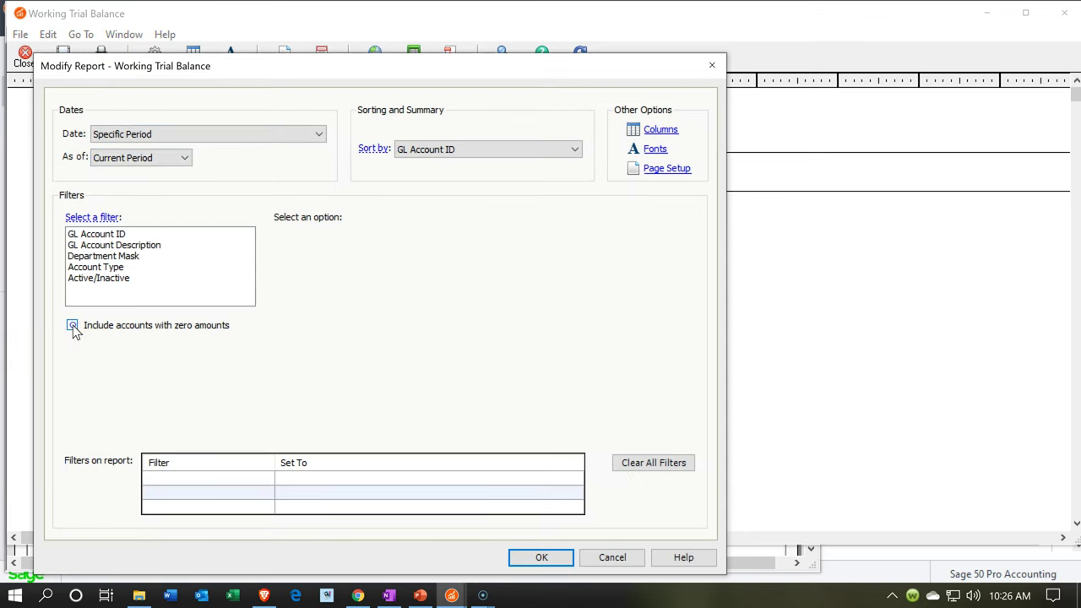
left_click(244, 138)
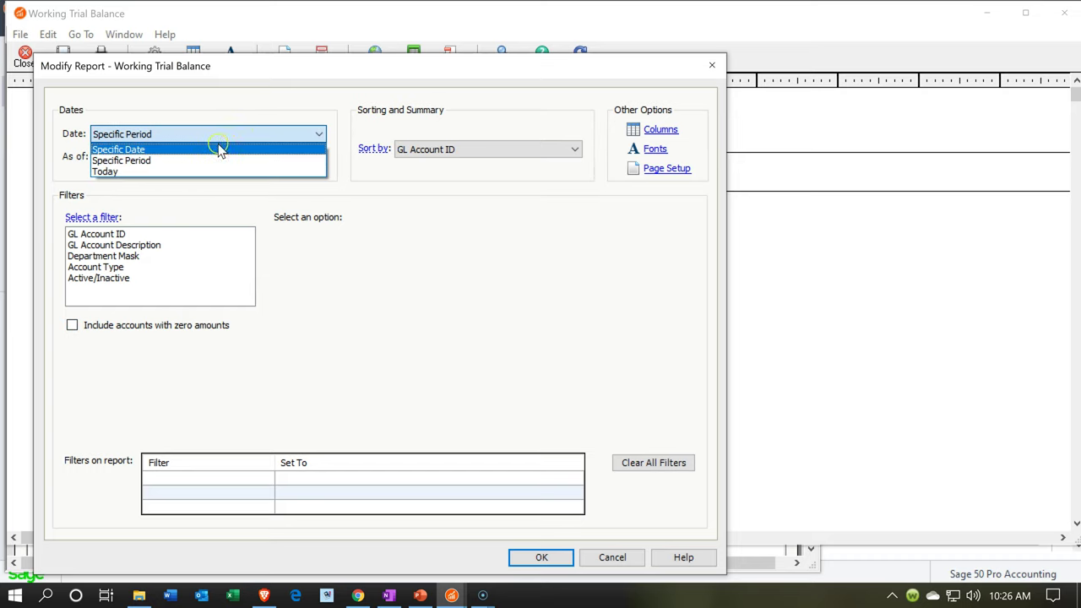
left_click(218, 149)
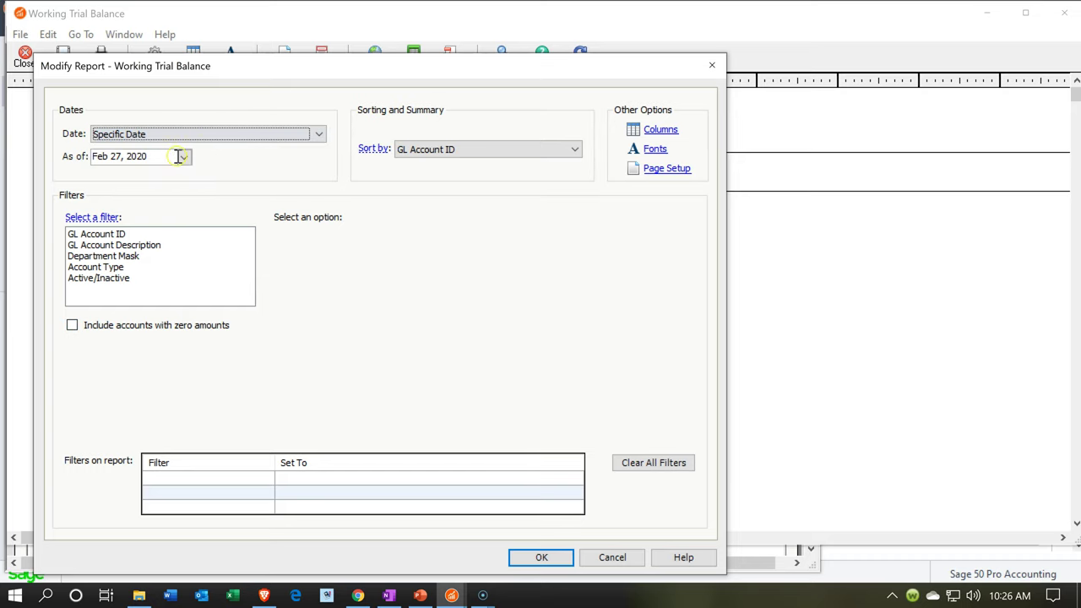
left_click(183, 157)
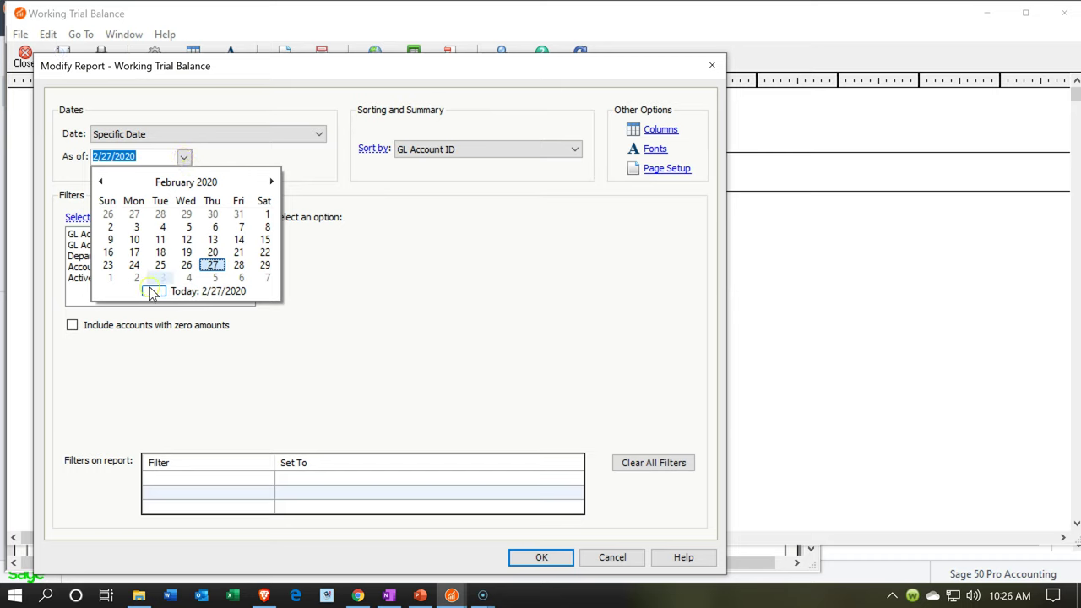
left_click(264, 266)
left_click(540, 559)
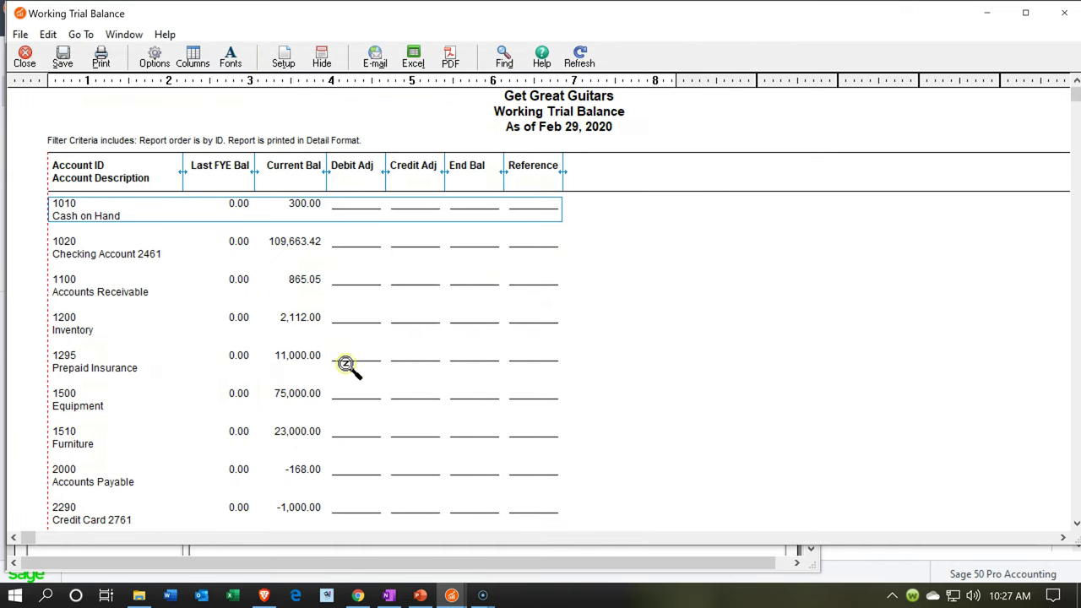
double_click(309, 317)
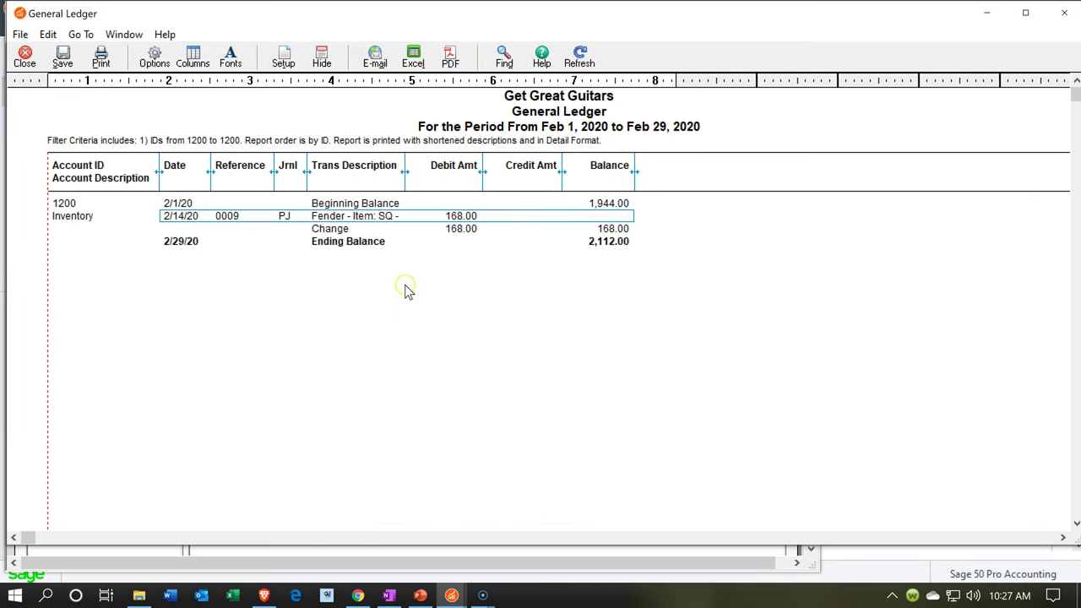
double_click(460, 222)
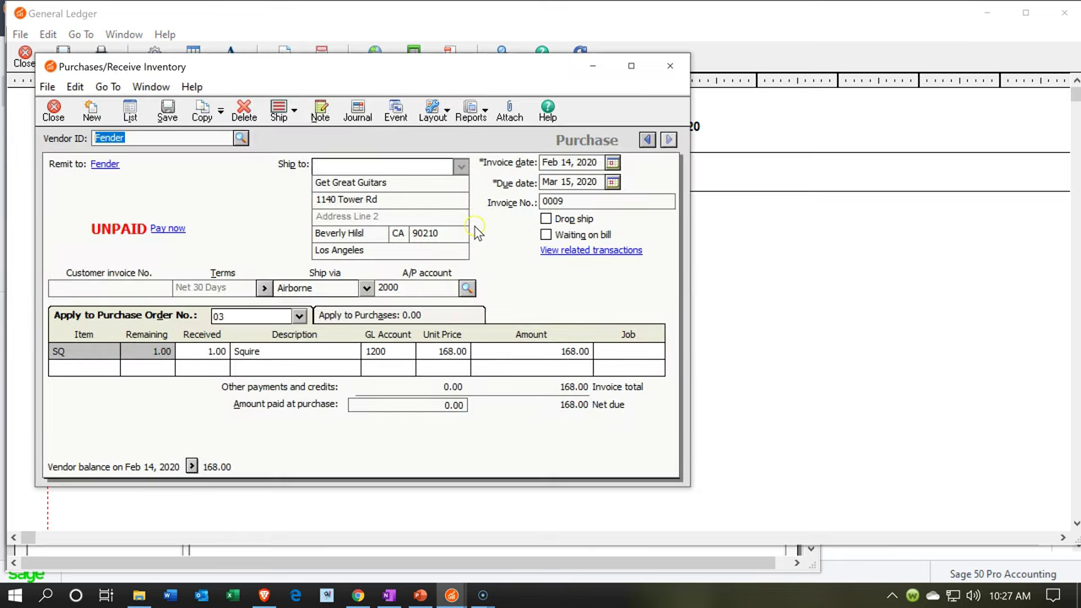
left_click(632, 65)
left_click(1058, 17)
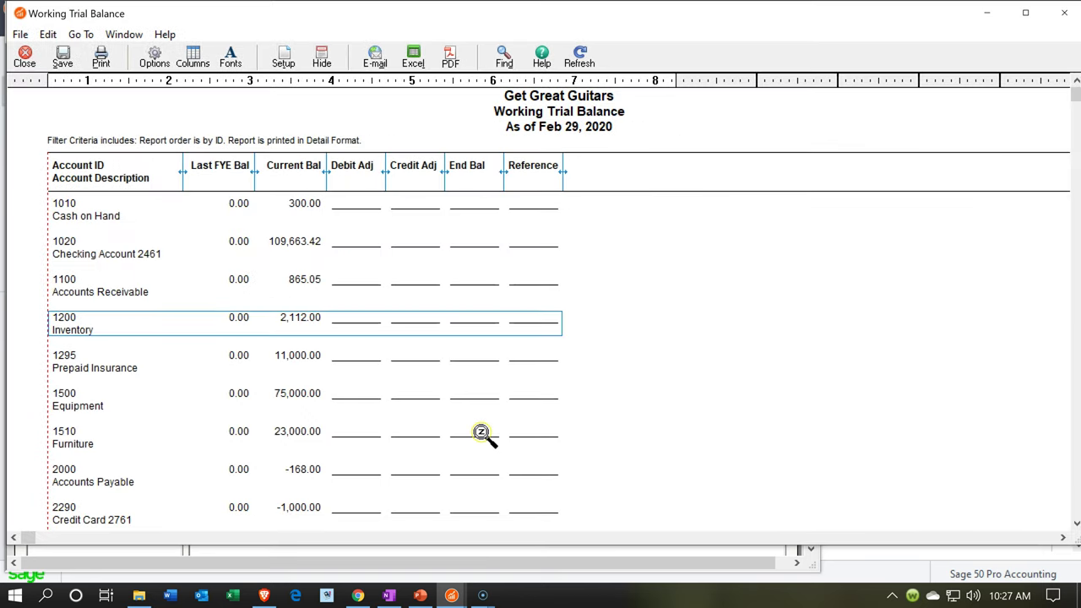
scroll(483, 434, "down", 1)
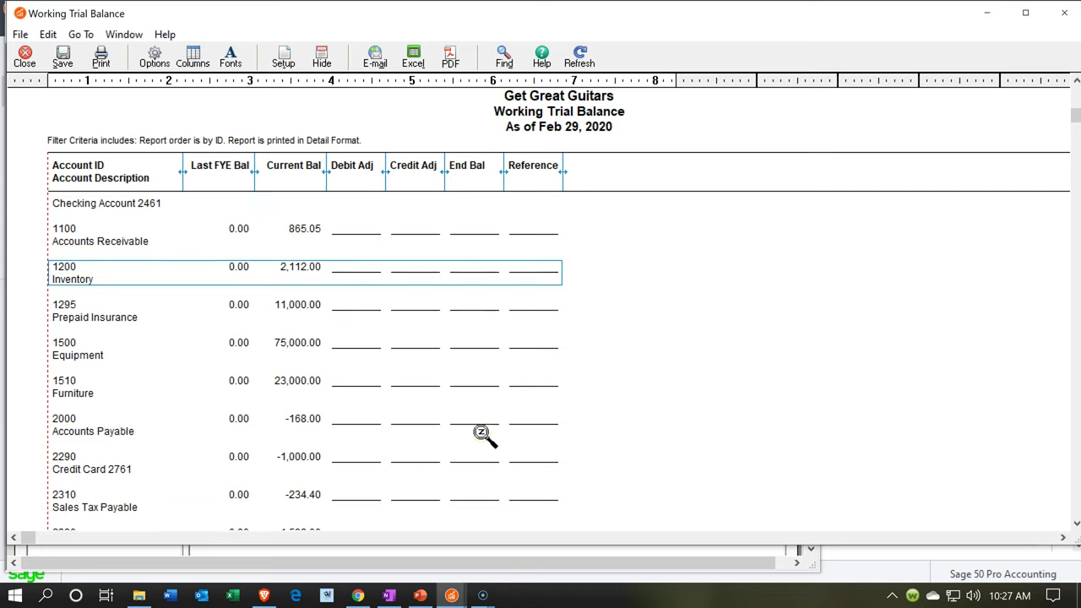
double_click(314, 418)
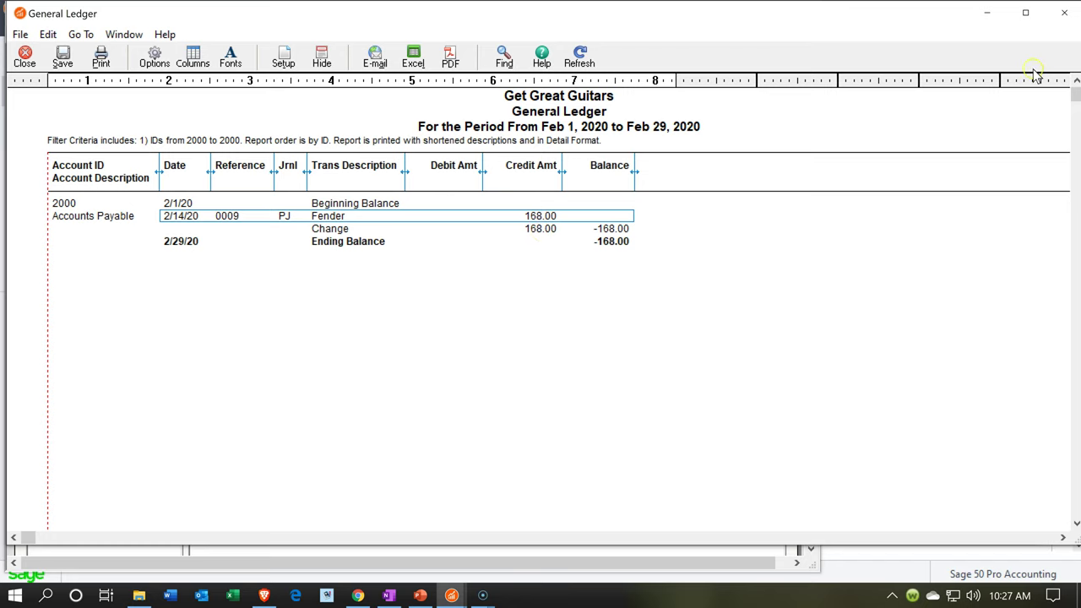
left_click(1062, 13)
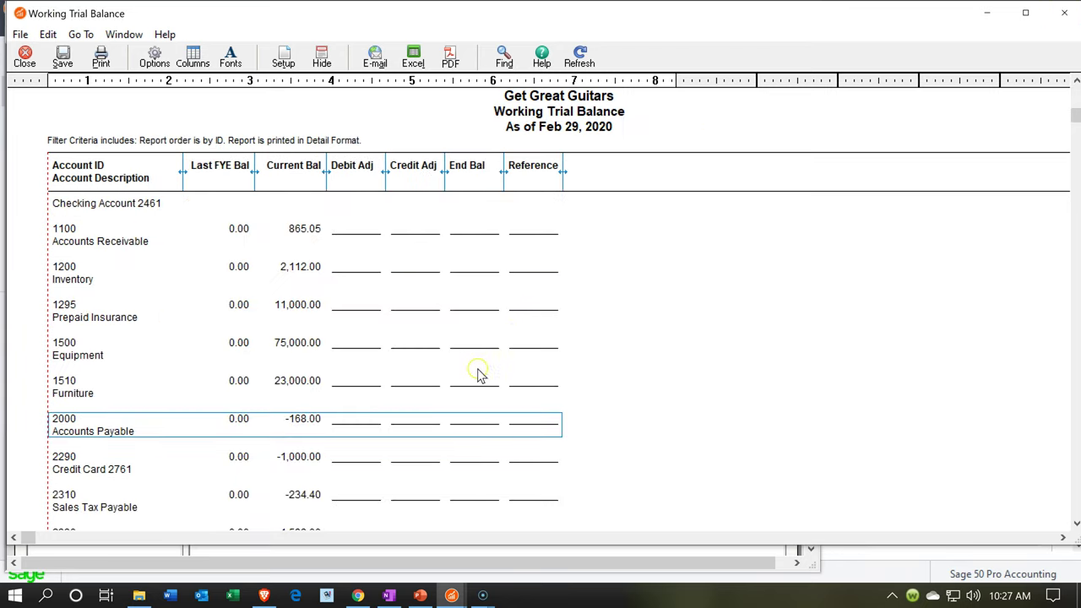
left_click(298, 269)
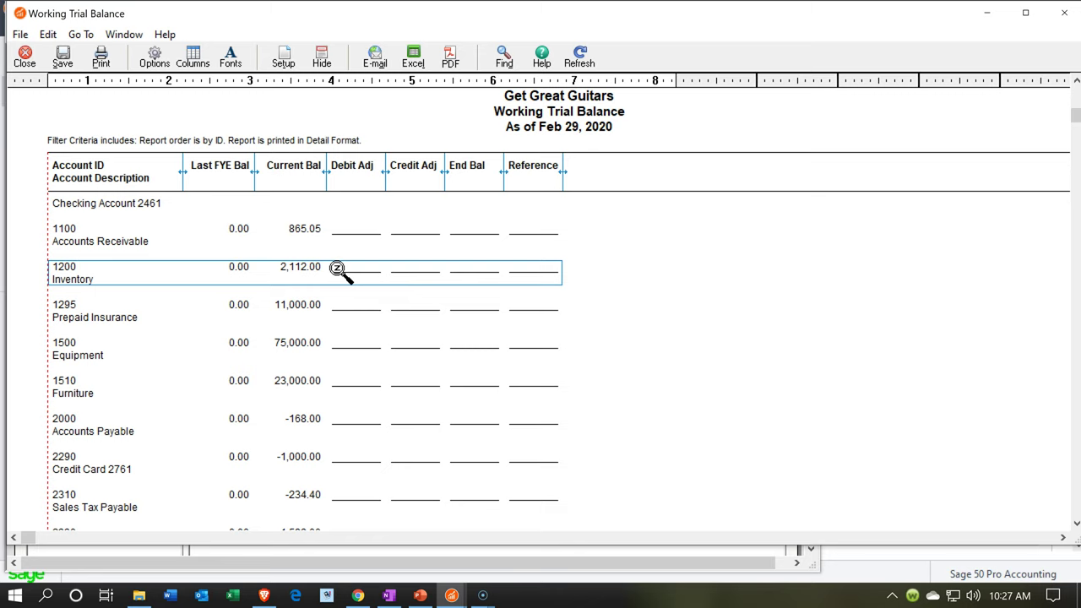
left_click(301, 418)
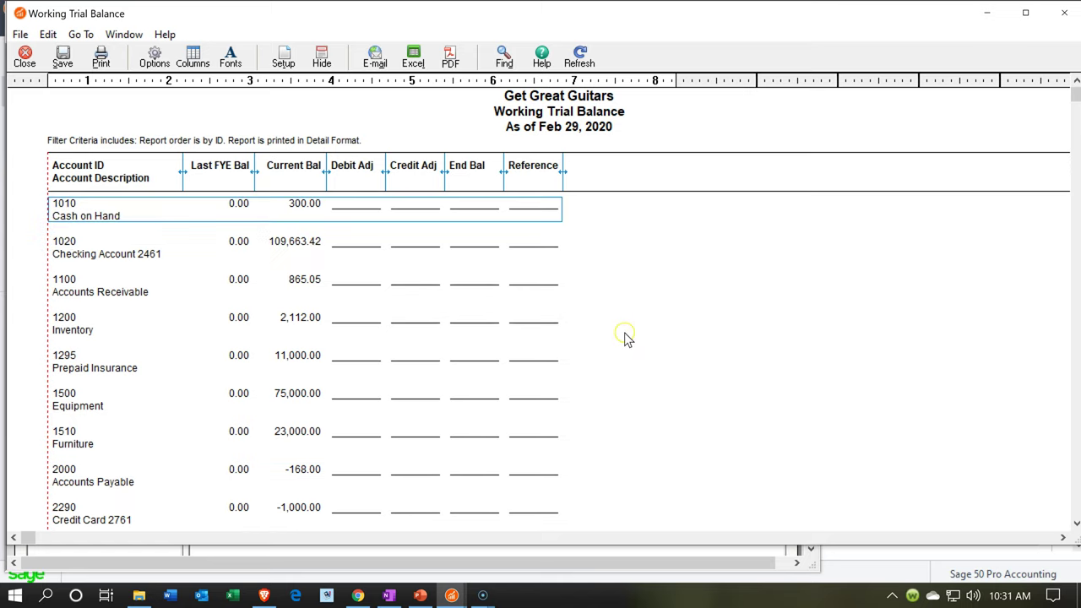
left_click(448, 600)
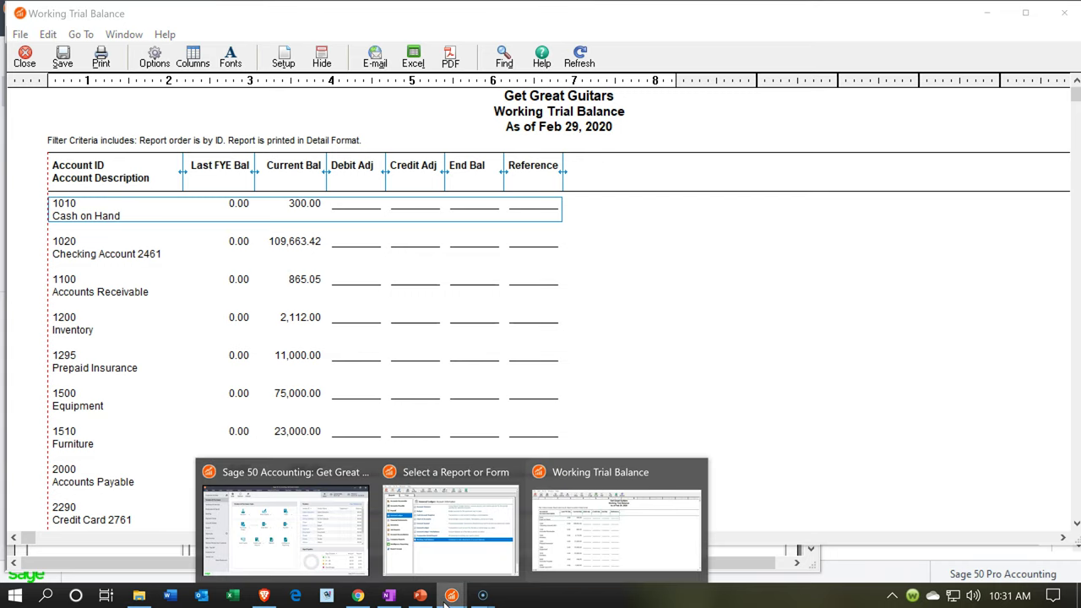
- Bring the company window forward and start a new purchase order
left_click(375, 519)
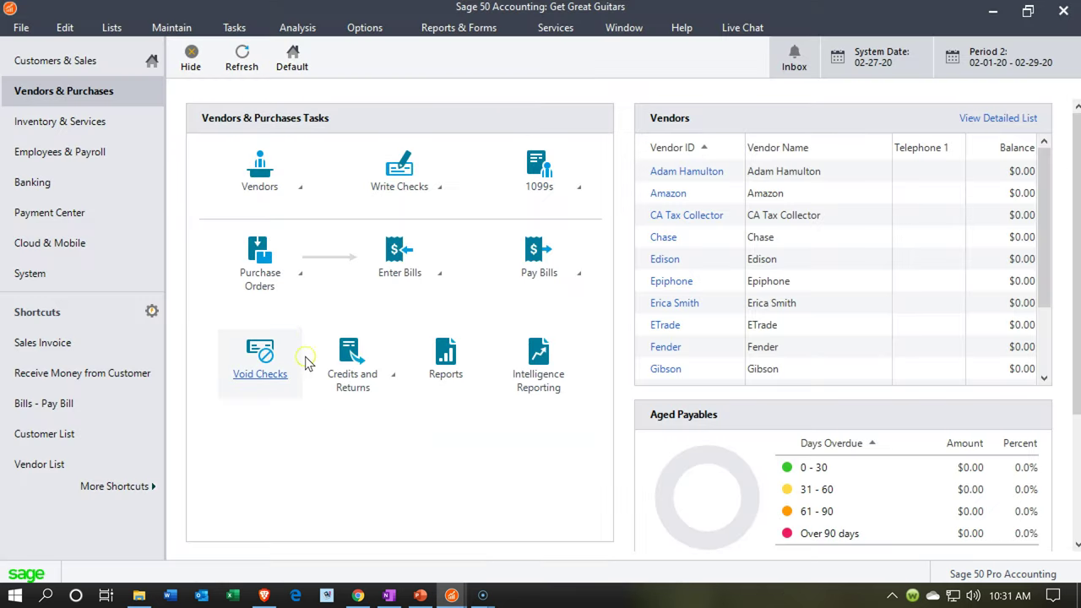
left_click(299, 277)
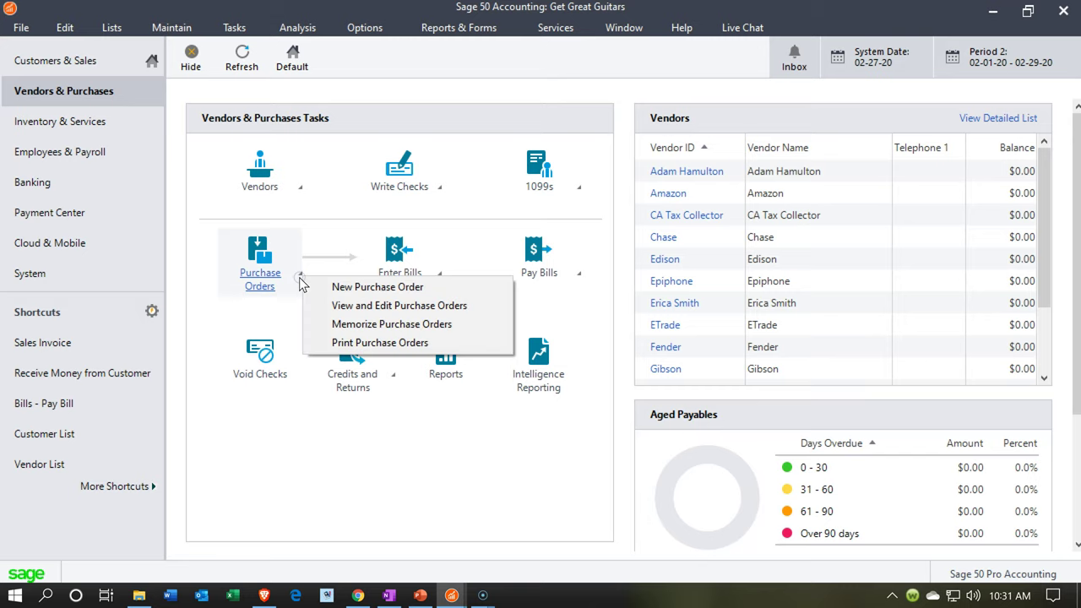
left_click(319, 291)
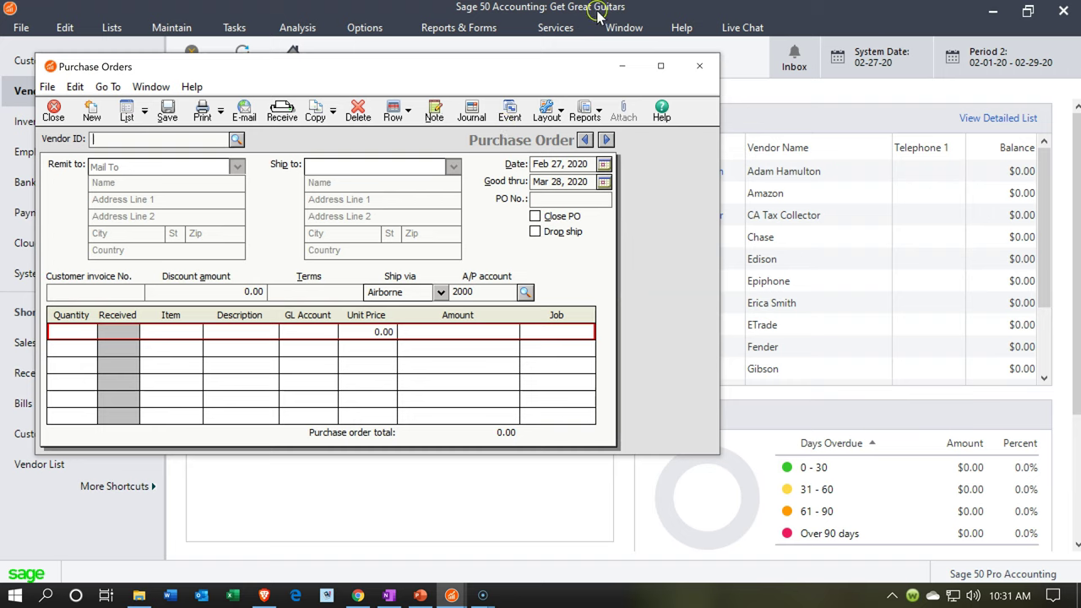
- Maximize the form and enter vendor Epiphone with order date 02/10/20
left_click(665, 68)
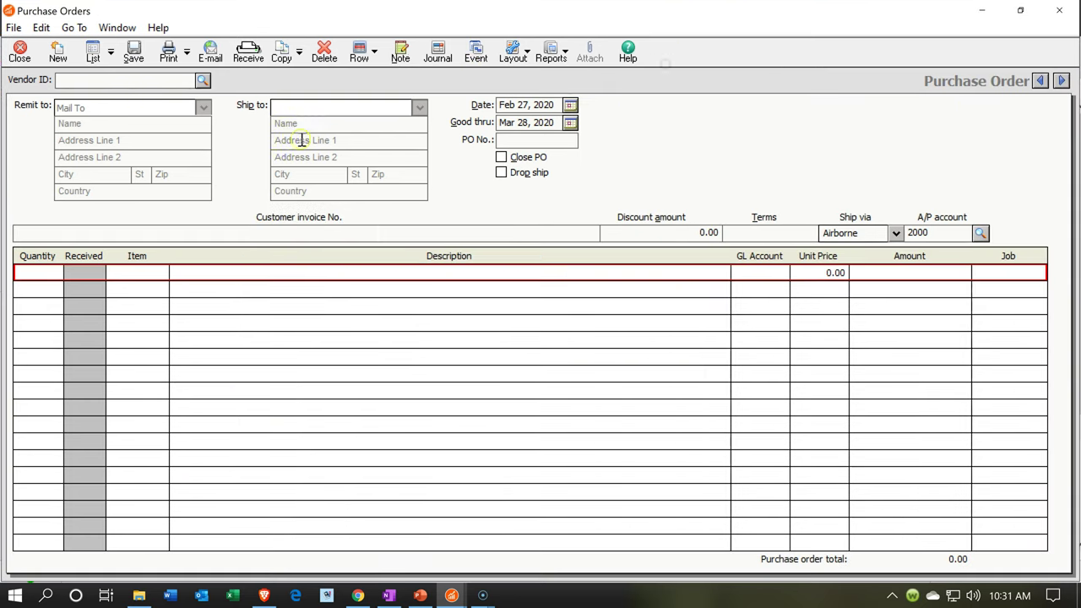
type("ep")
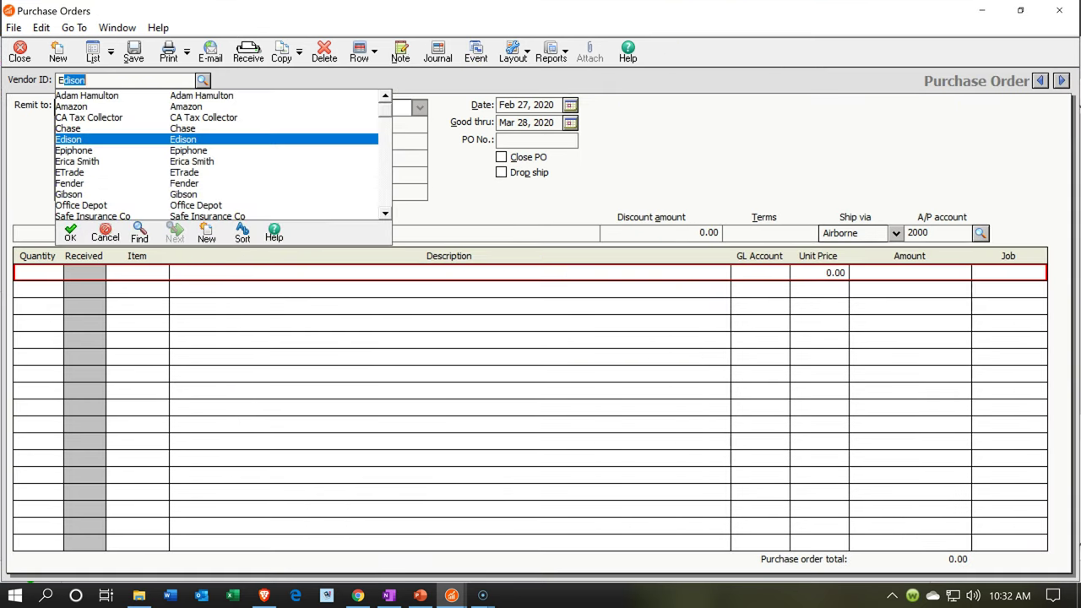
key("Tab")
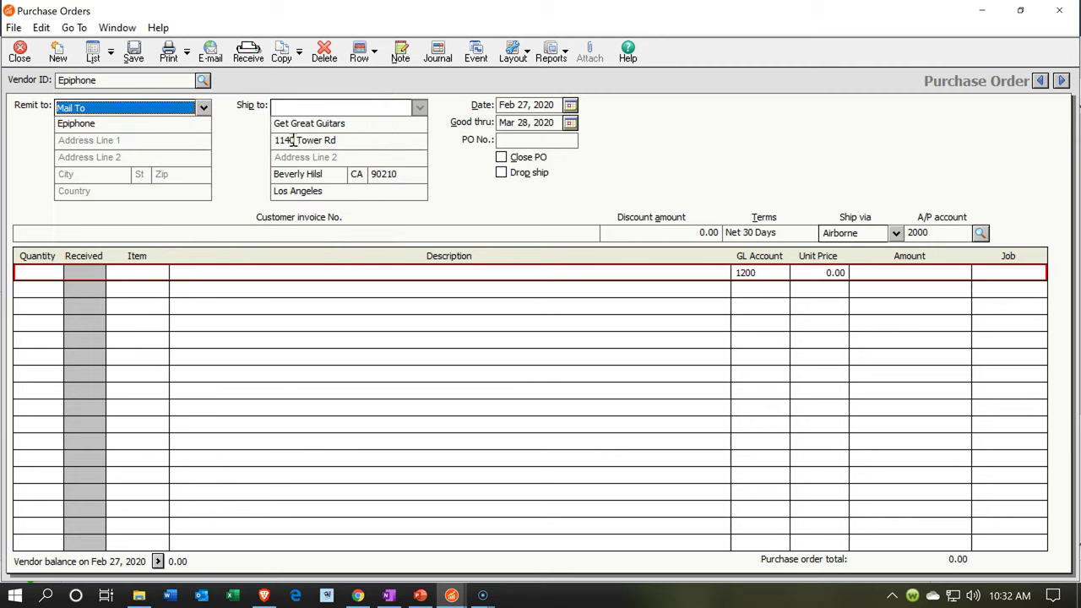
key("Tab")
key("Tab")
key("Tab")
key("Tab")
key("Tab")
key("Tab")
key("Tab")
key("Tab")
key("Tab")
key("Tab")
key("Tab")
key("Tab")
key("Tab")
key("Tab")
key("Tab")
key("Tab")
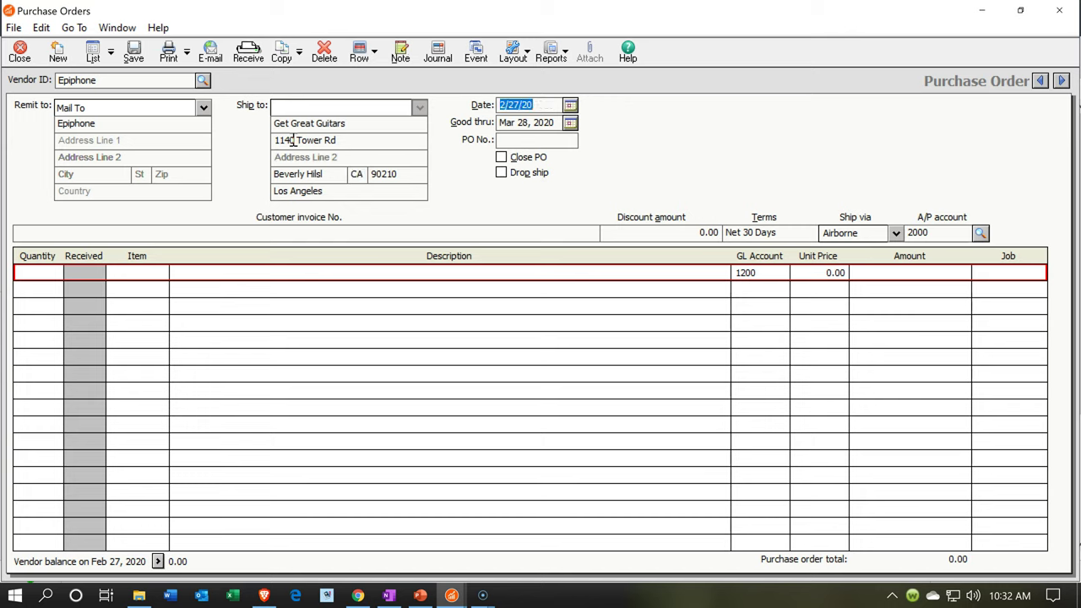
type("021020")
key("Tab")
key("Tab")
key("Tab")
key("Tab")
key("Tab")
key("Tab")
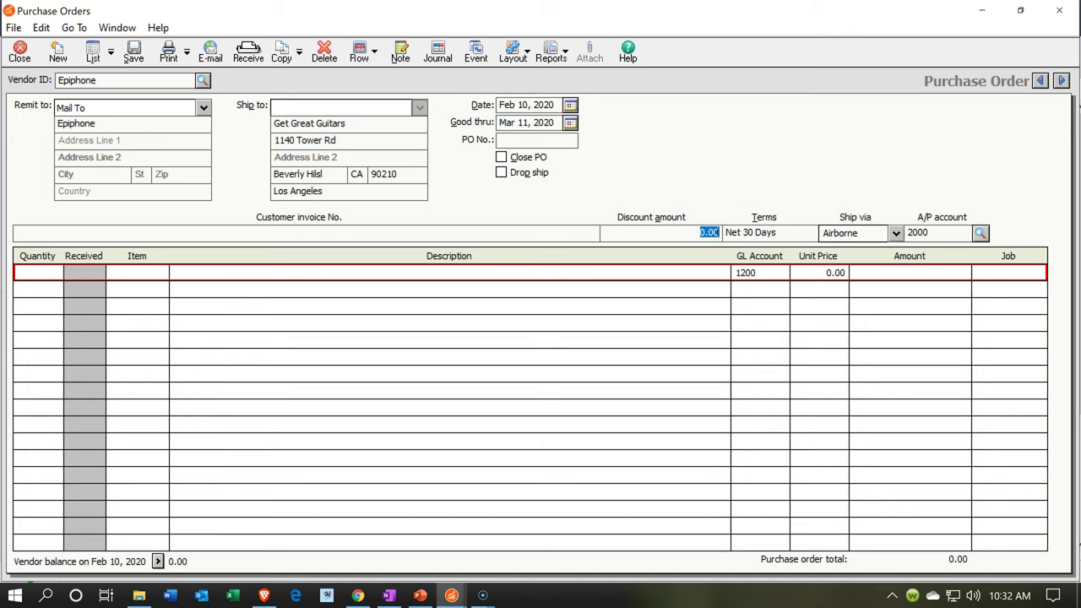
key("Tab")
- Order 3 ELP Epiphone Les Paul guitars for 1,200.00 and save the PO
key("Tab")
key("Tab")
type("3")
key("Tab")
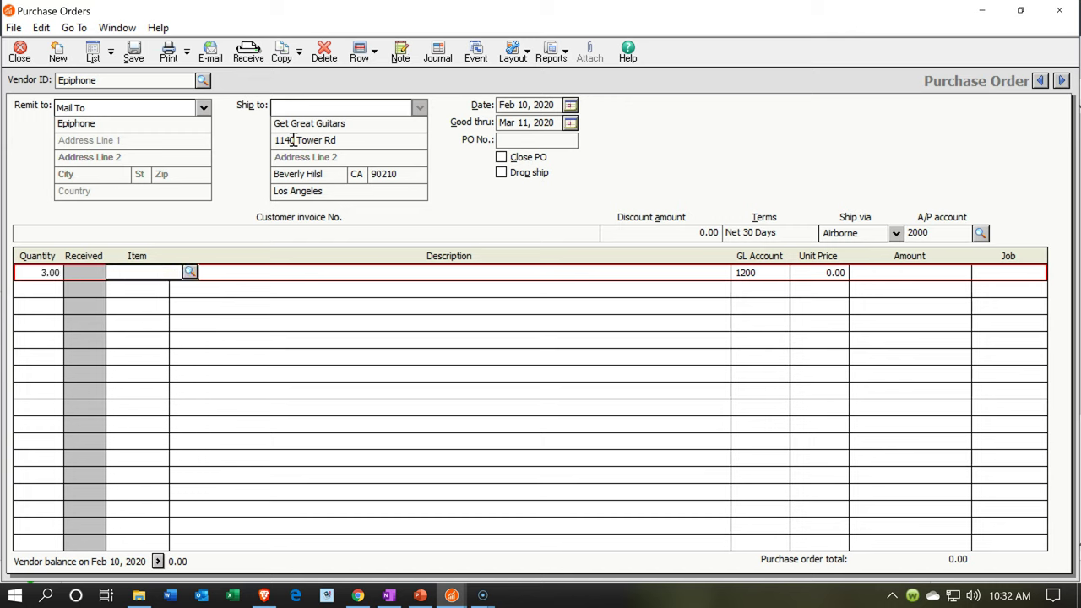
type("elP")
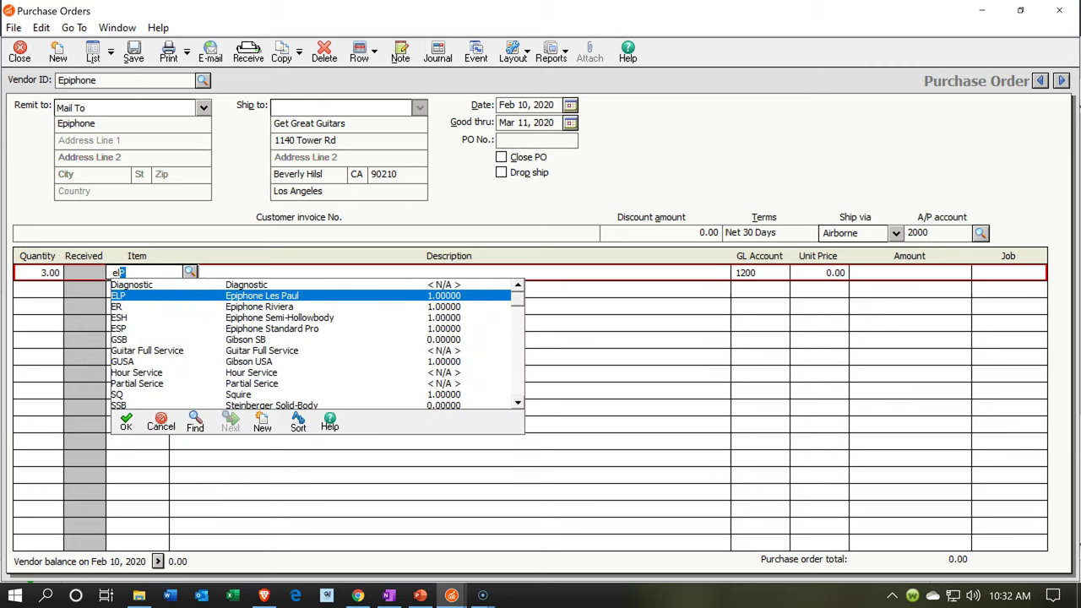
key("Tab")
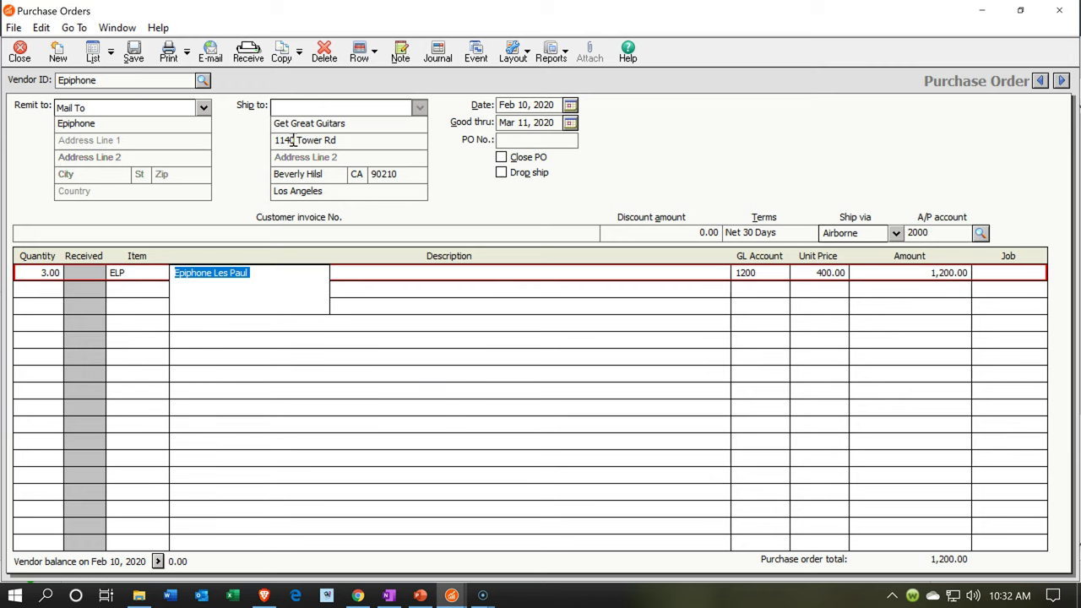
key("Tab")
key("Tab")
key("Tab")
key("Tab")
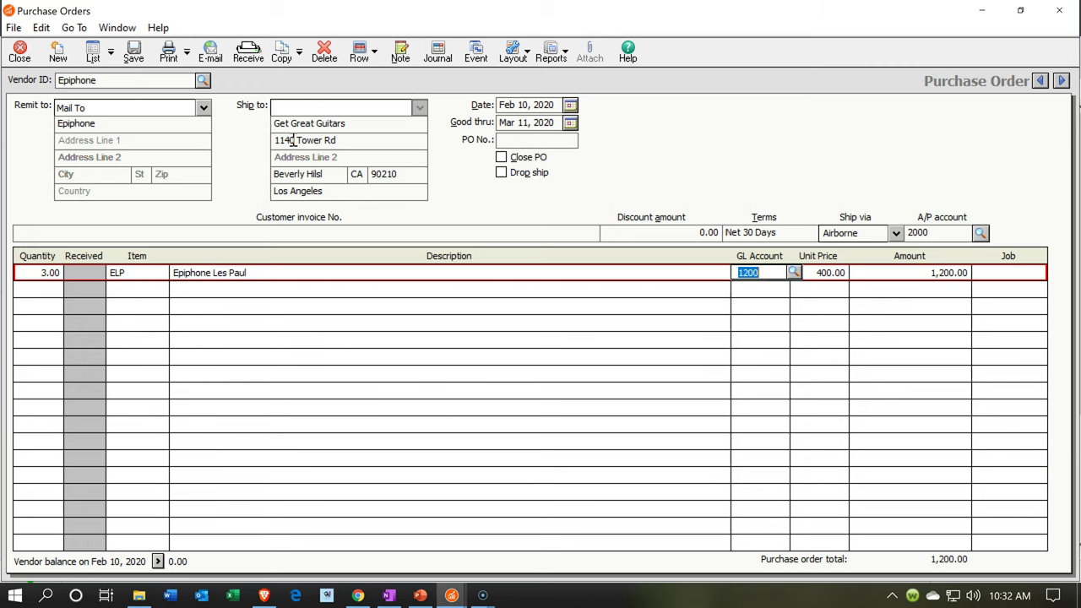
key("Tab")
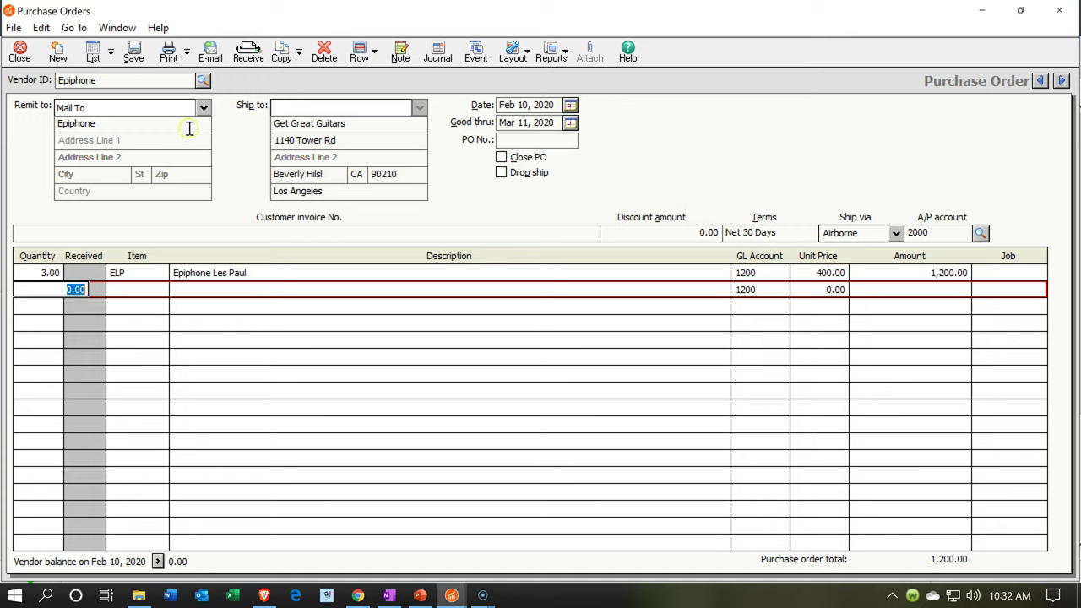
left_click(140, 50)
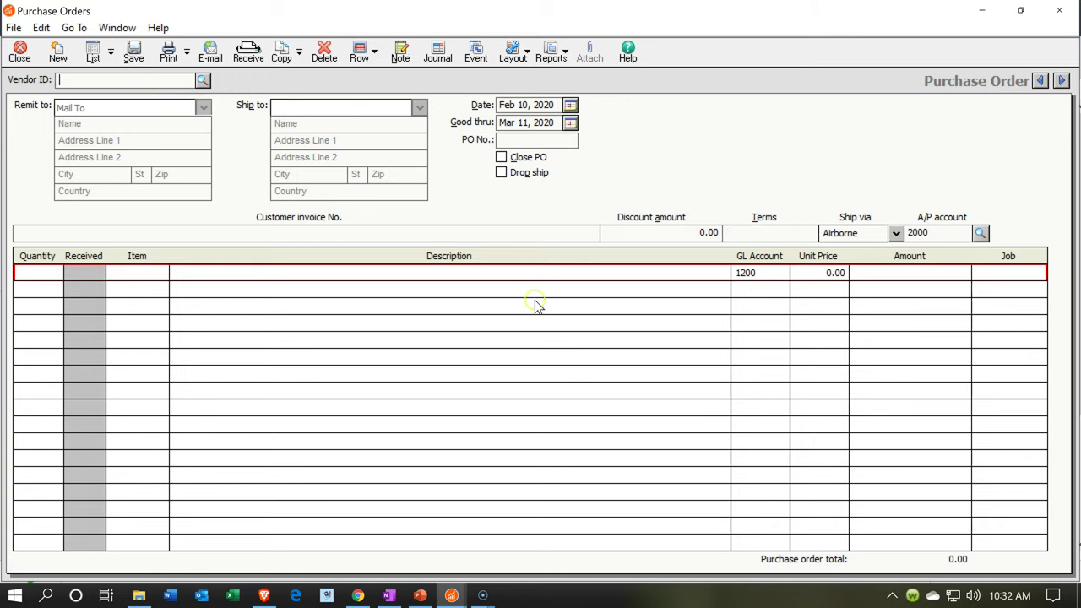
- Close the PO form and list after checking the open 1,200.00 Epiphone order, then start a bill
left_click(1059, 10)
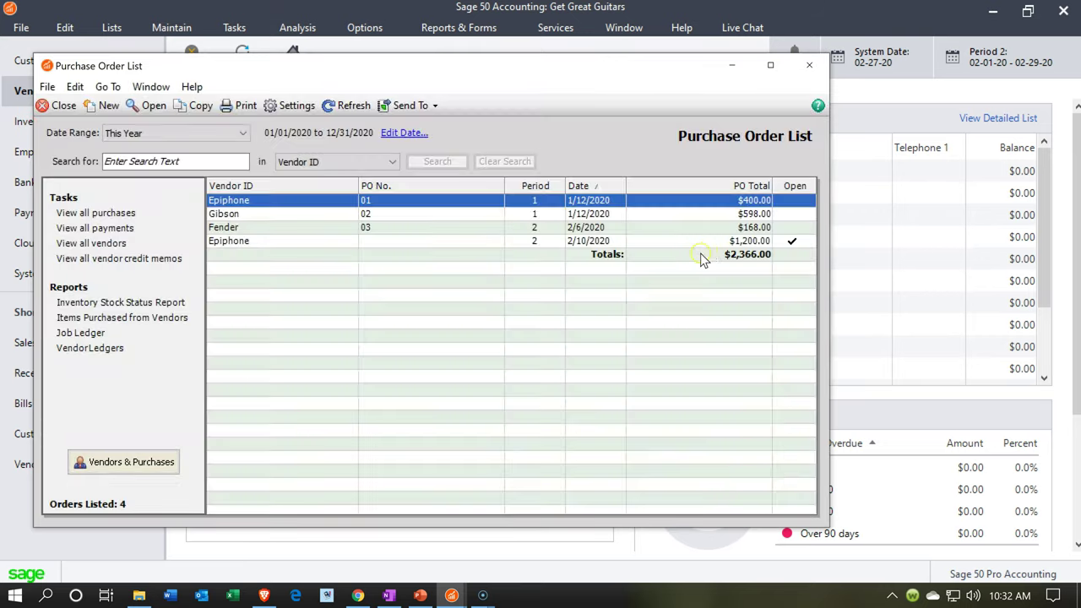
left_click(809, 68)
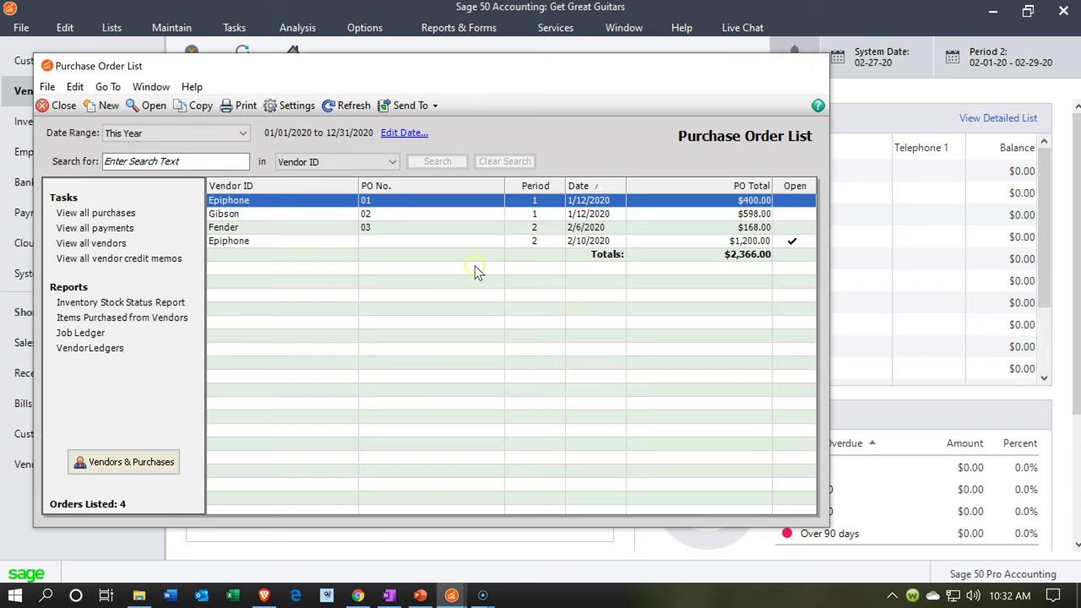
left_click(440, 274)
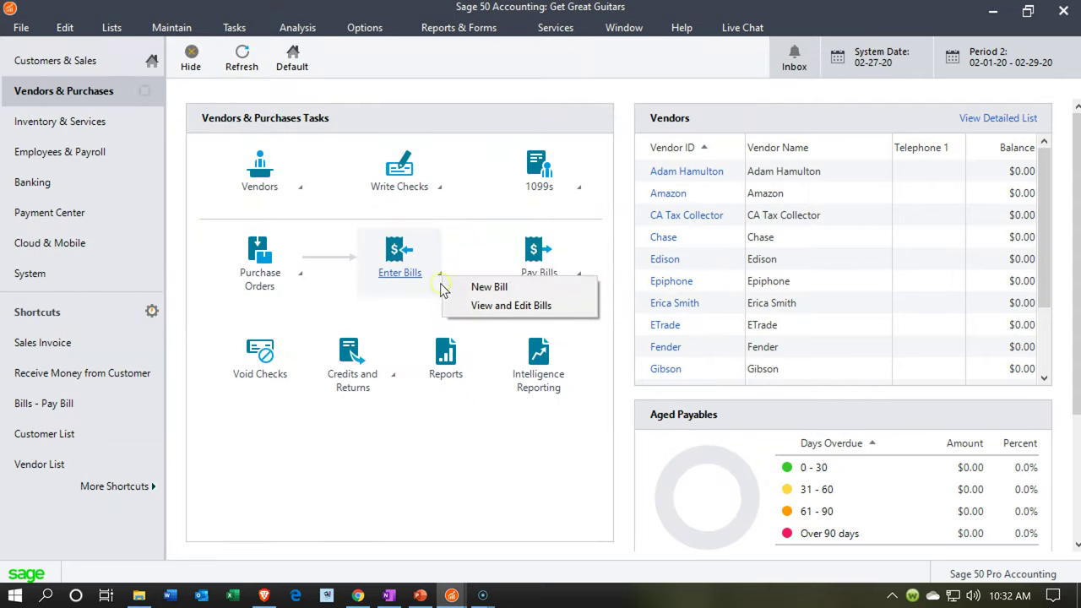
left_click(449, 293)
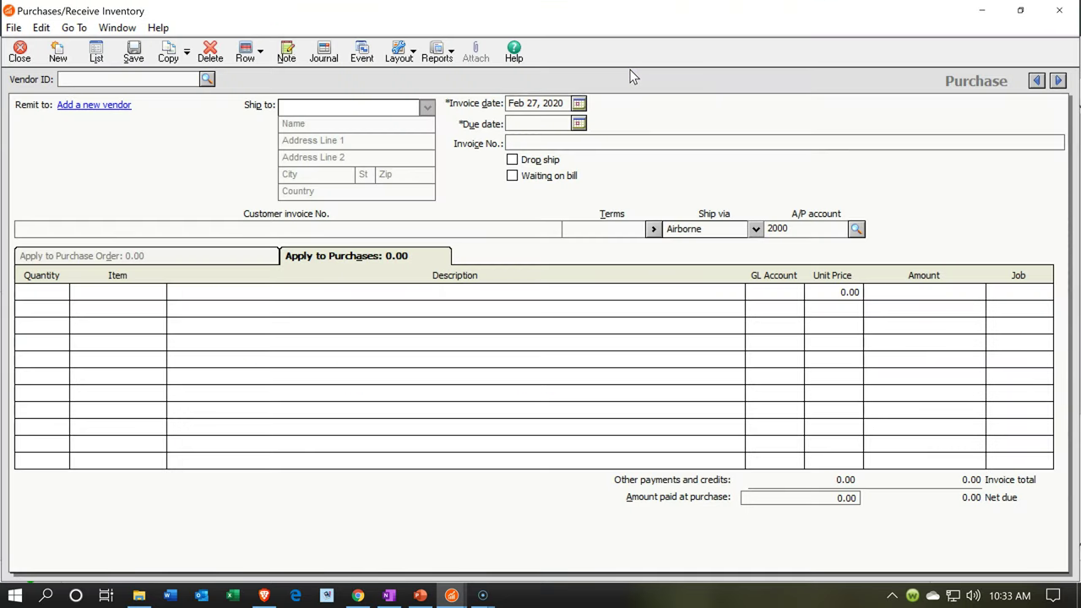
- Enter vendor Epiphone with invoice date Feb 14, 2020, then close the bill without saving
type("Epiphone")
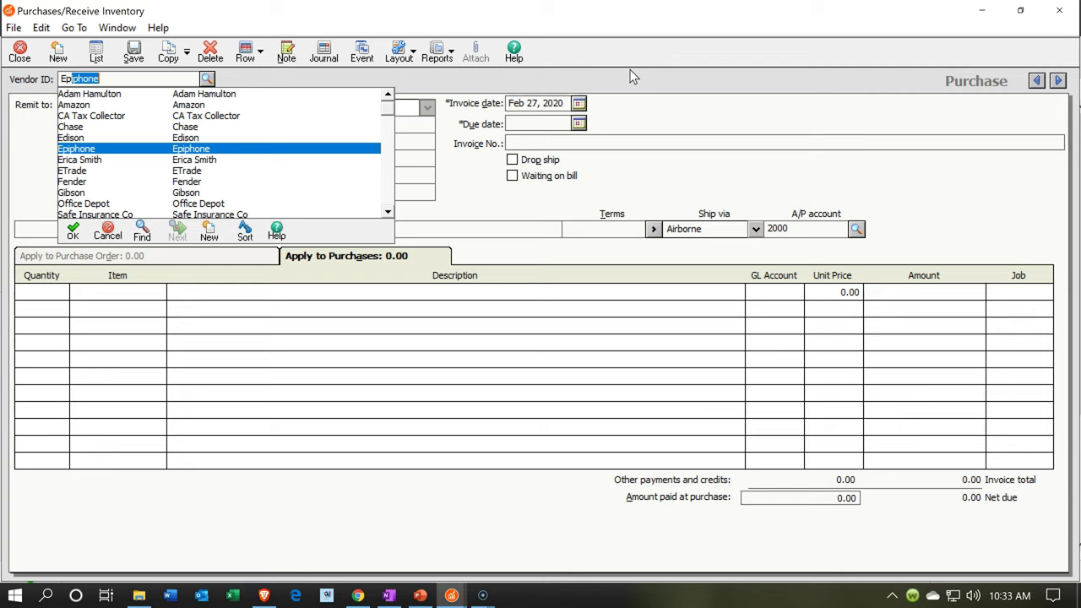
key("Tab")
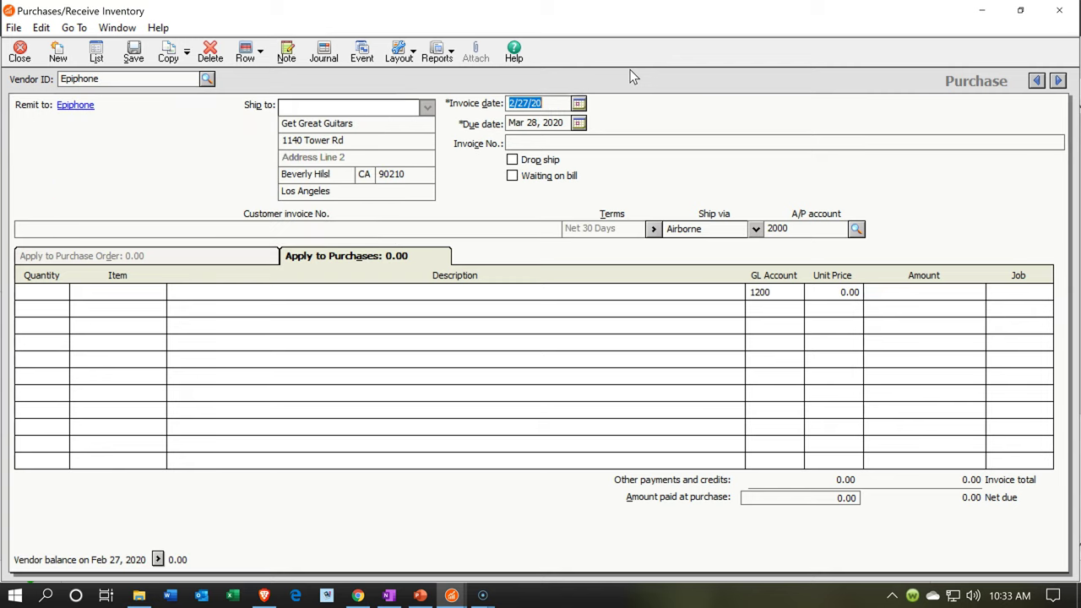
key("minus")
key("minus")
key("minus")
key("minus")
key("minus")
key("minus")
key("minus")
key("minus")
key("minus")
key("Tab")
key("Tab")
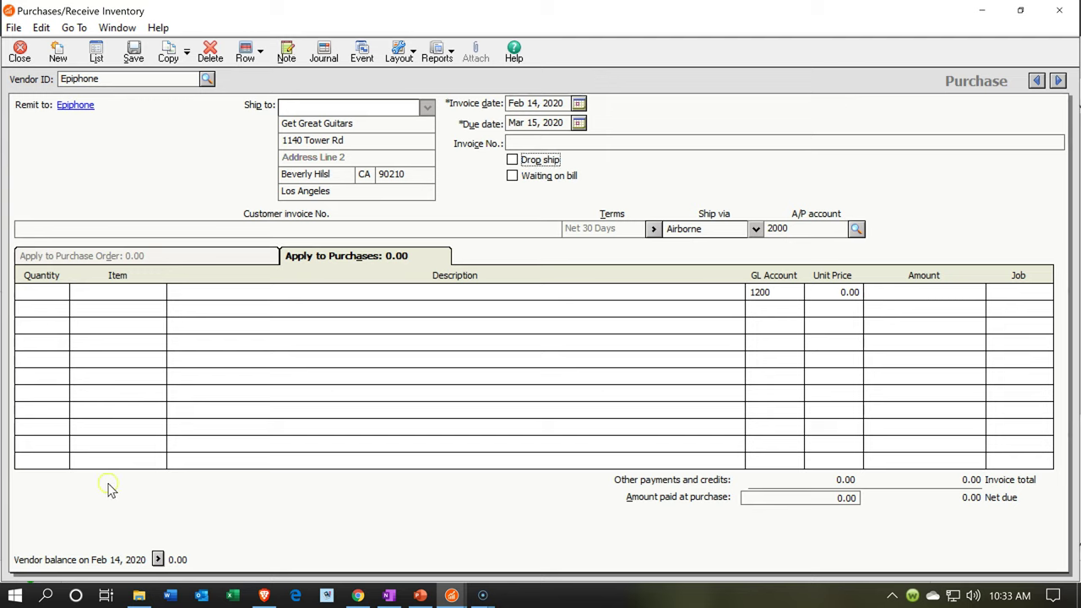
key("Tab")
left_click(1057, 8)
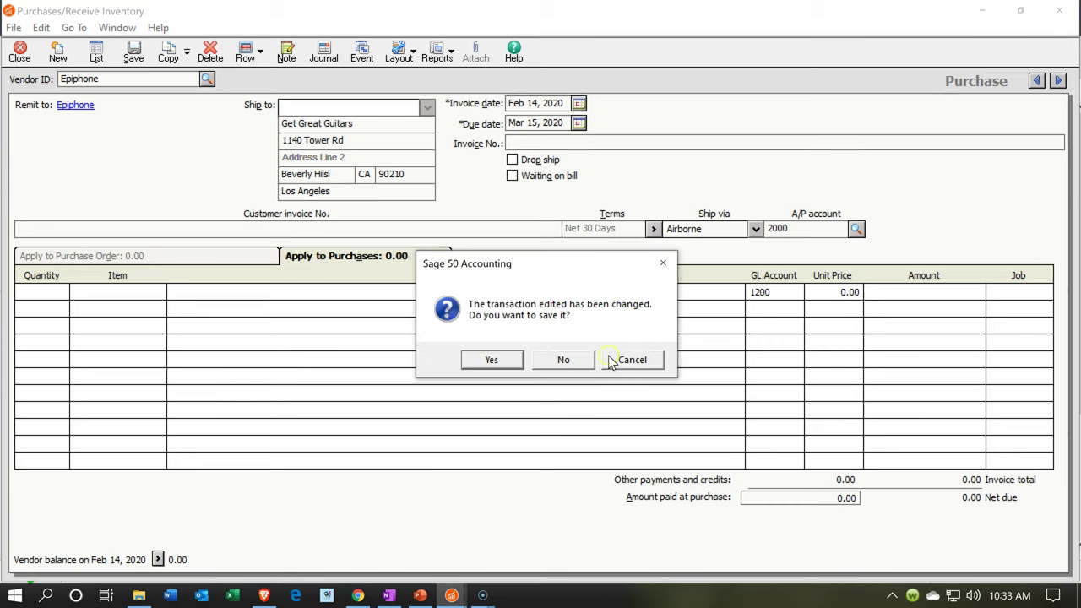
left_click(579, 365)
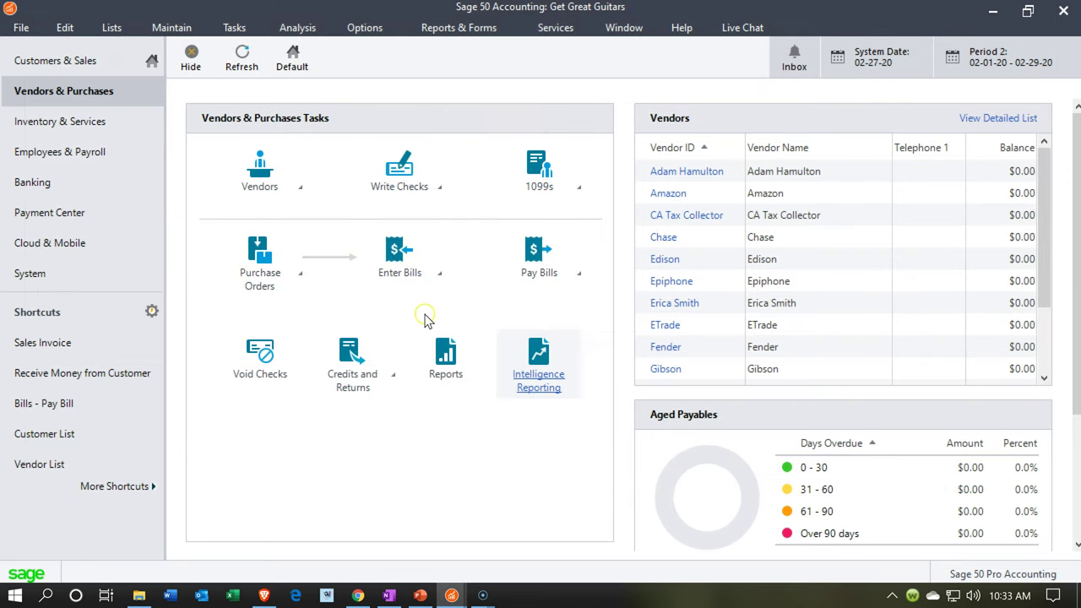
- Open the $1,200 Epiphone purchase order dated 2/10/2020 from the Purchase Order List
left_click(301, 275)
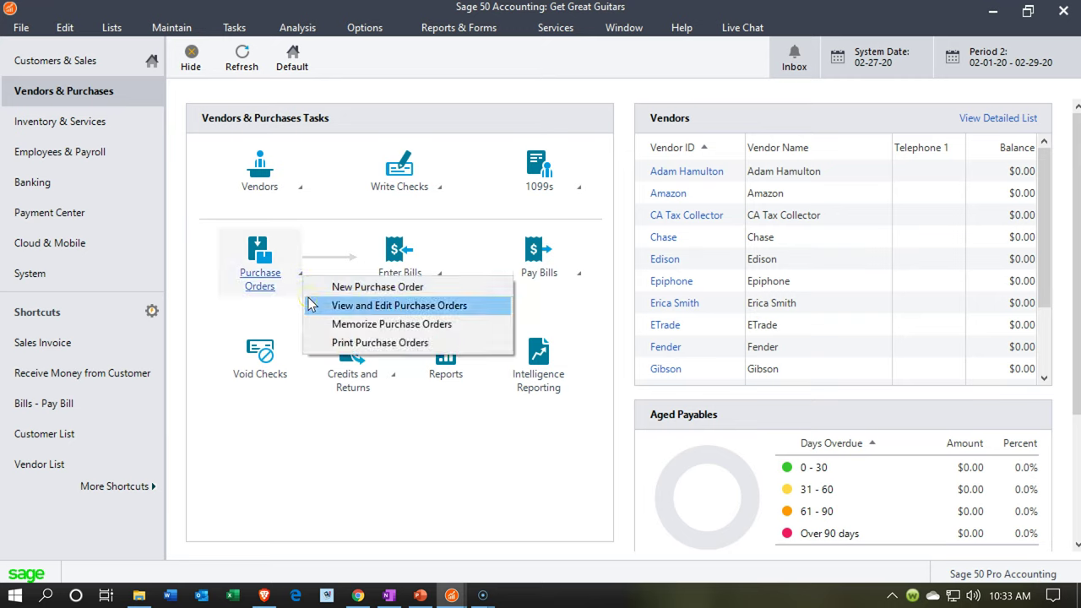
left_click(399, 305)
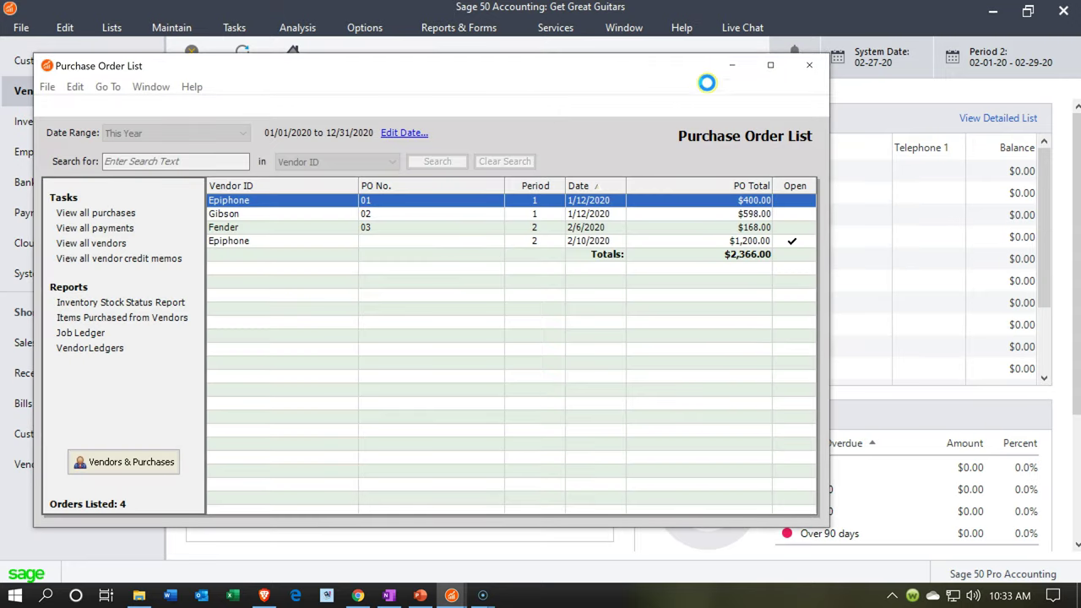
left_click(771, 66)
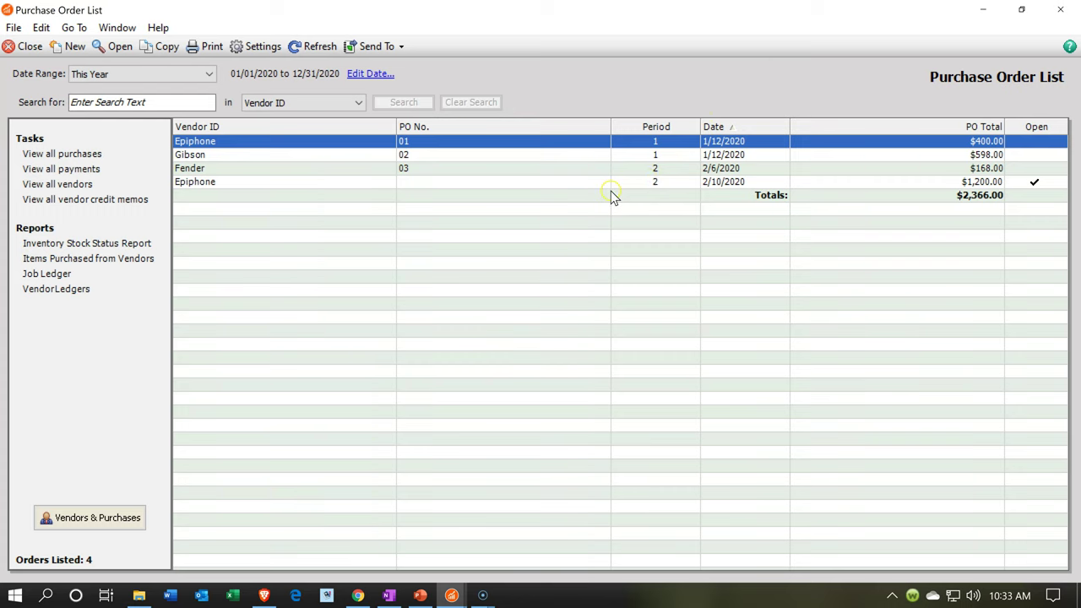
left_click(595, 182)
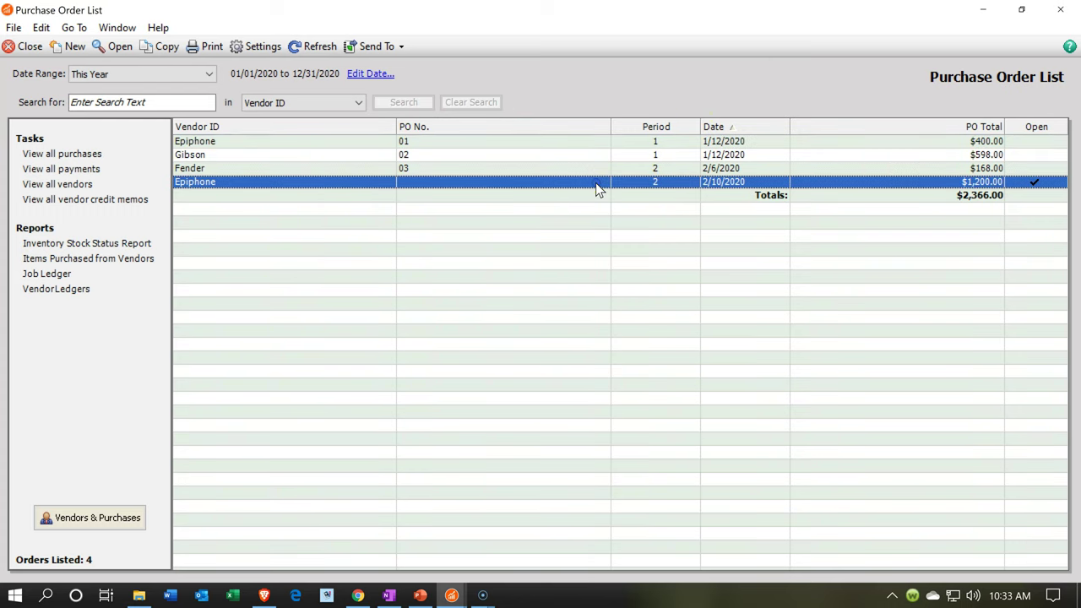
double_click(595, 182)
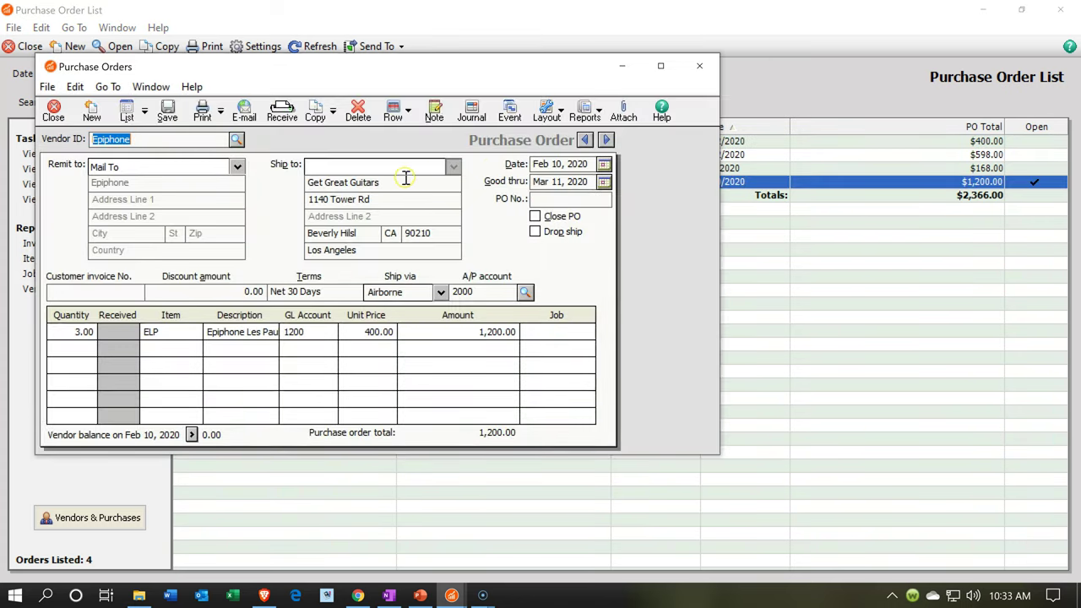
- Enter PO number 04 and close the purchase order
left_click(660, 66)
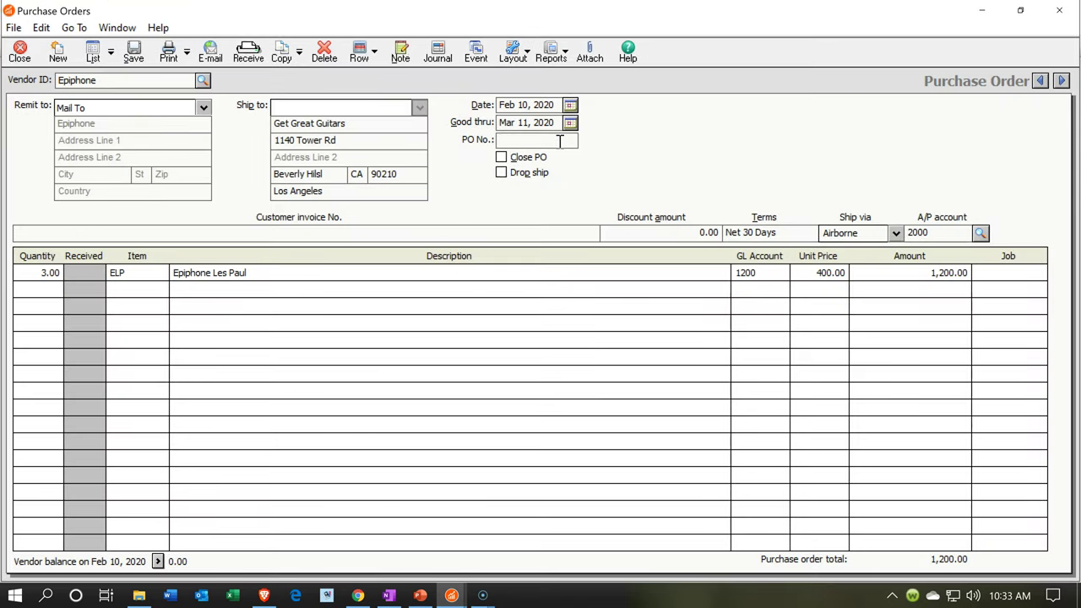
left_click(559, 141)
type("04")
left_click(1060, 11)
- Start a new bill for vendor Epiphone and apply purchase order 04 to it
left_click(437, 288)
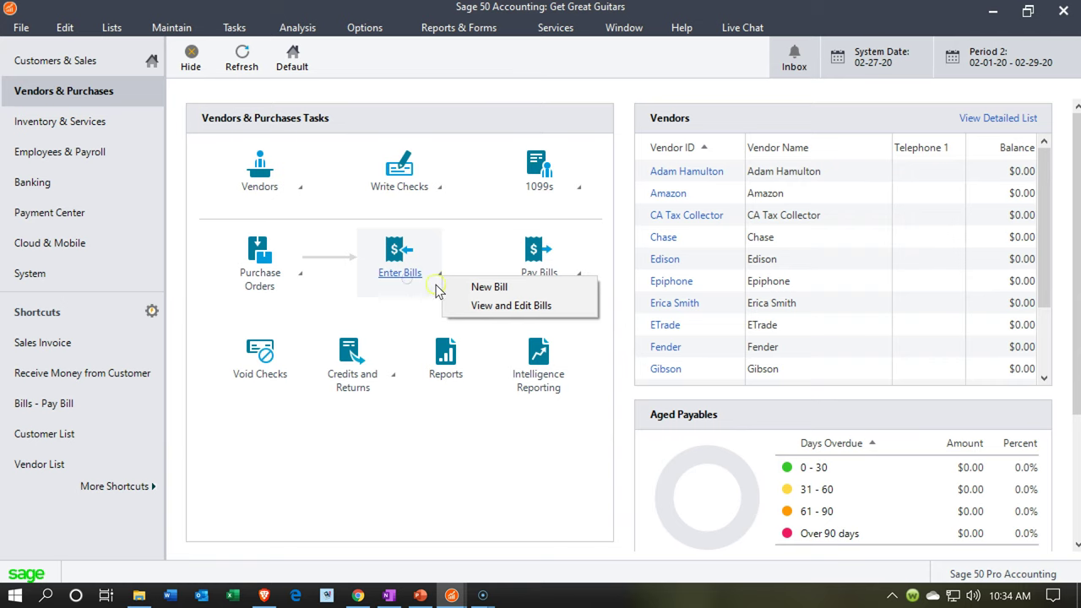
left_click(448, 291)
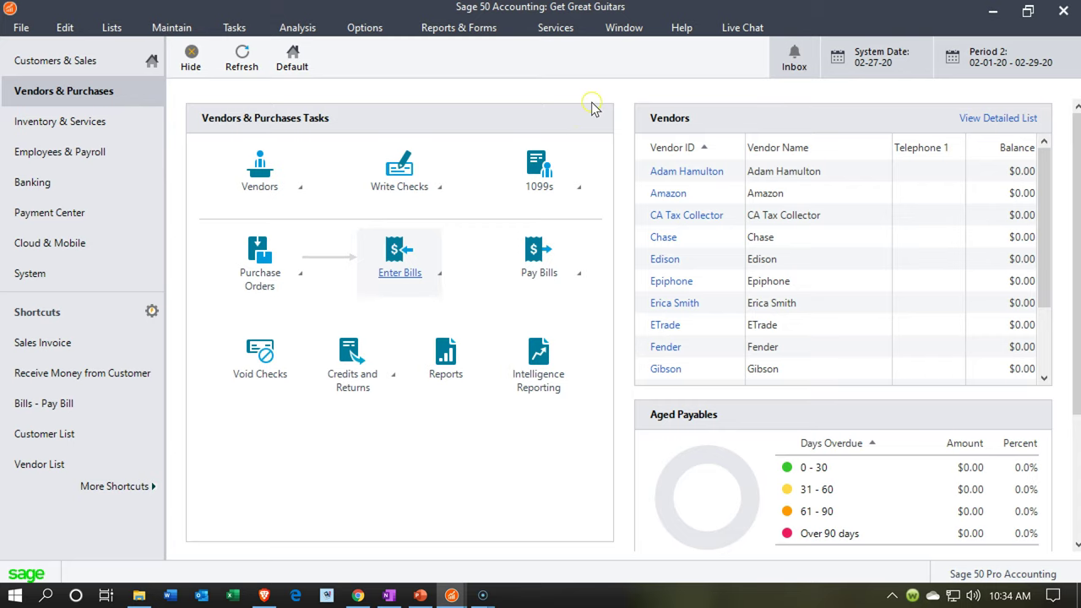
left_click(338, 93)
type("Epiphone")
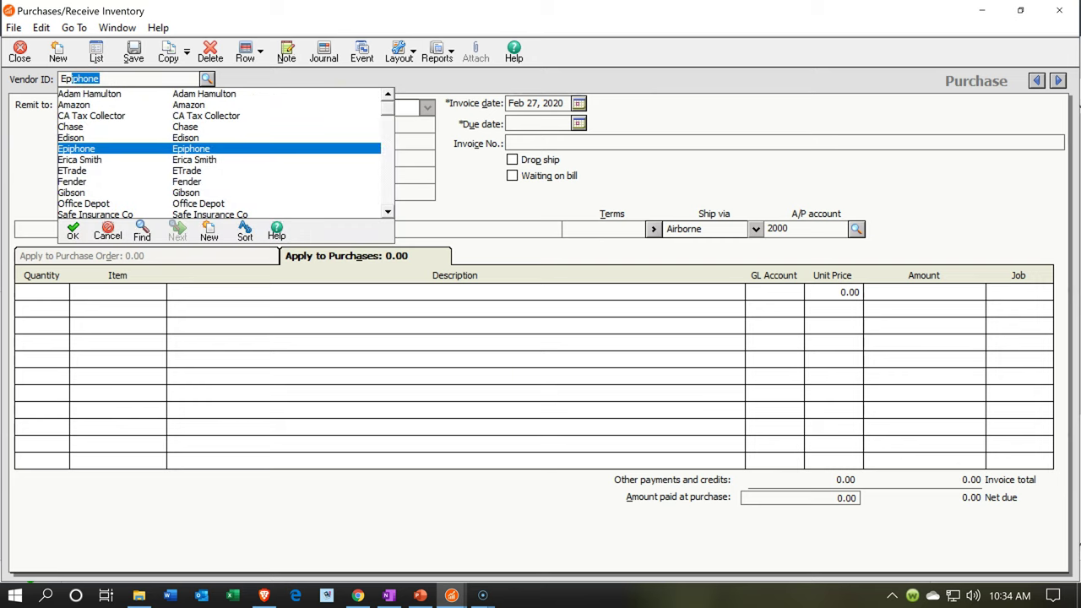
left_click(244, 284)
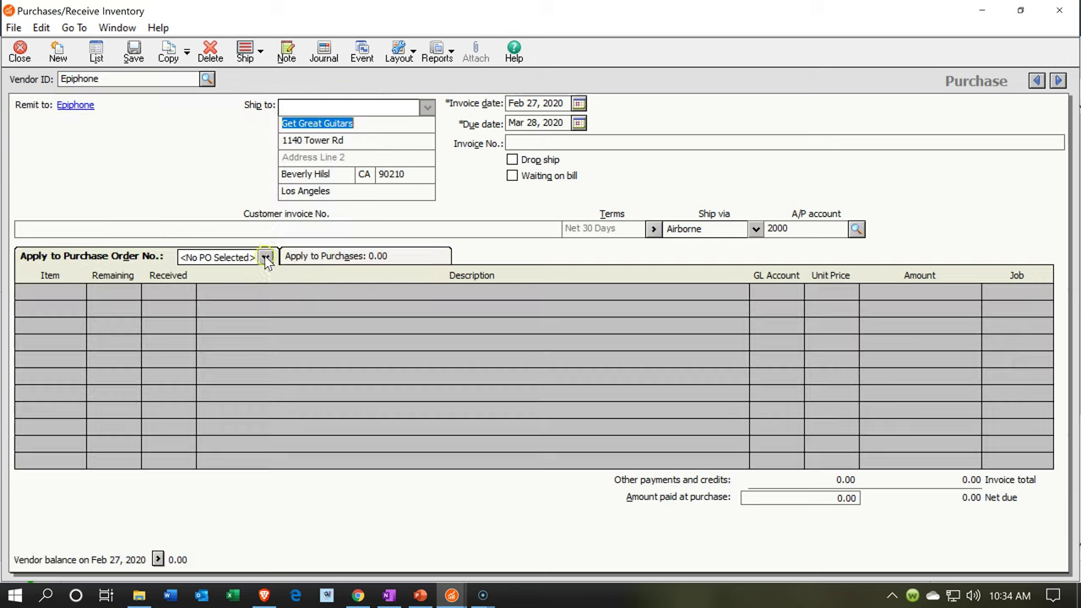
left_click(265, 256)
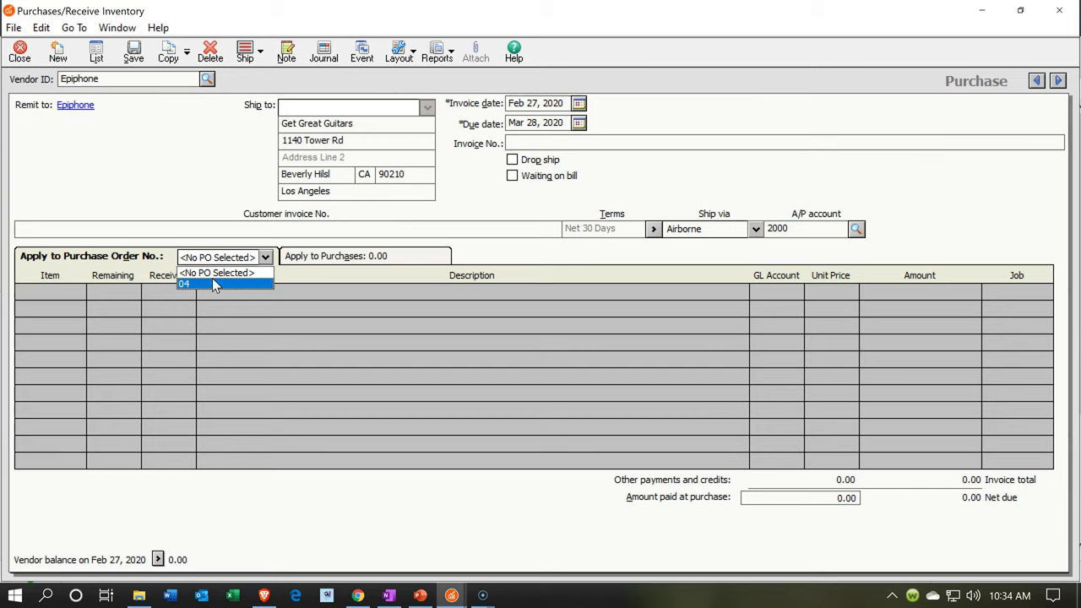
left_click(212, 283)
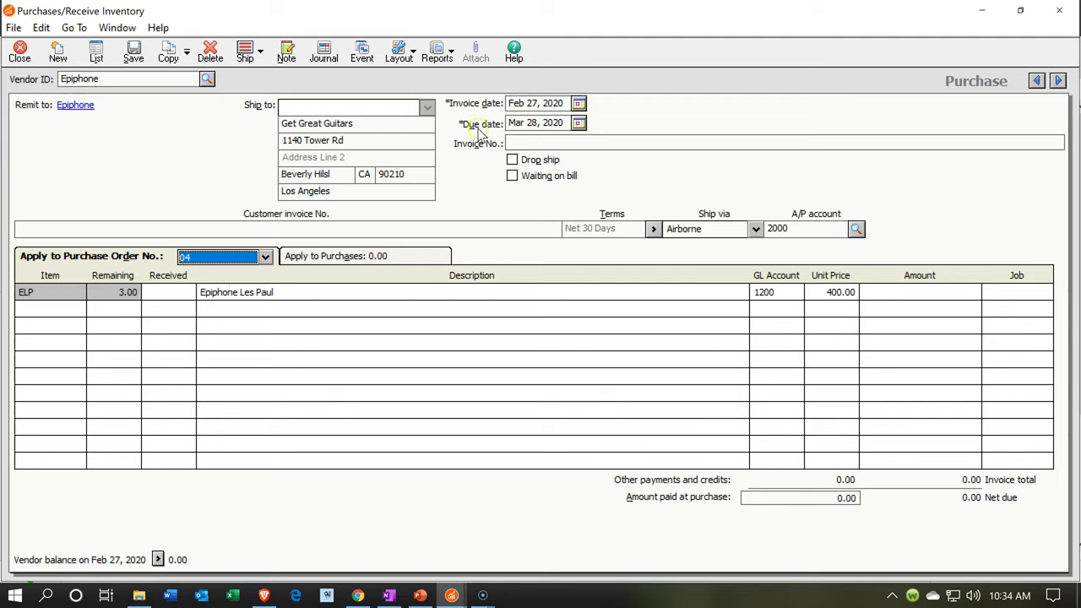
- Date the bill Feb 14, 2020, receive 3 ELP for 1,200.00, enter invoice 0008, and save
left_click(529, 101)
key("minus")
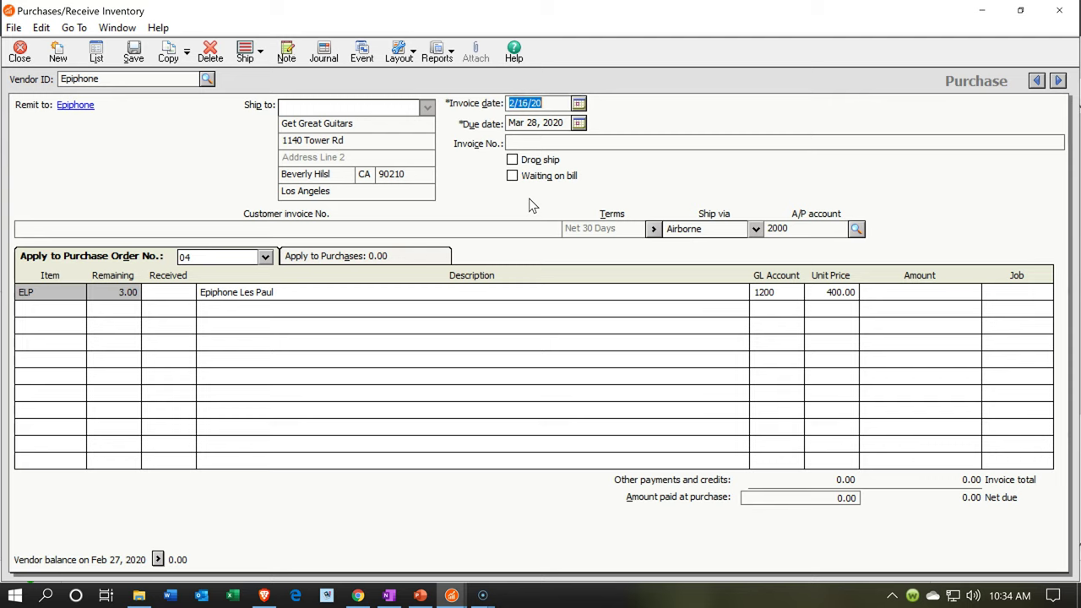
key("Tab")
key("Tab")
key("Tab")
key("Tab")
key("Tab")
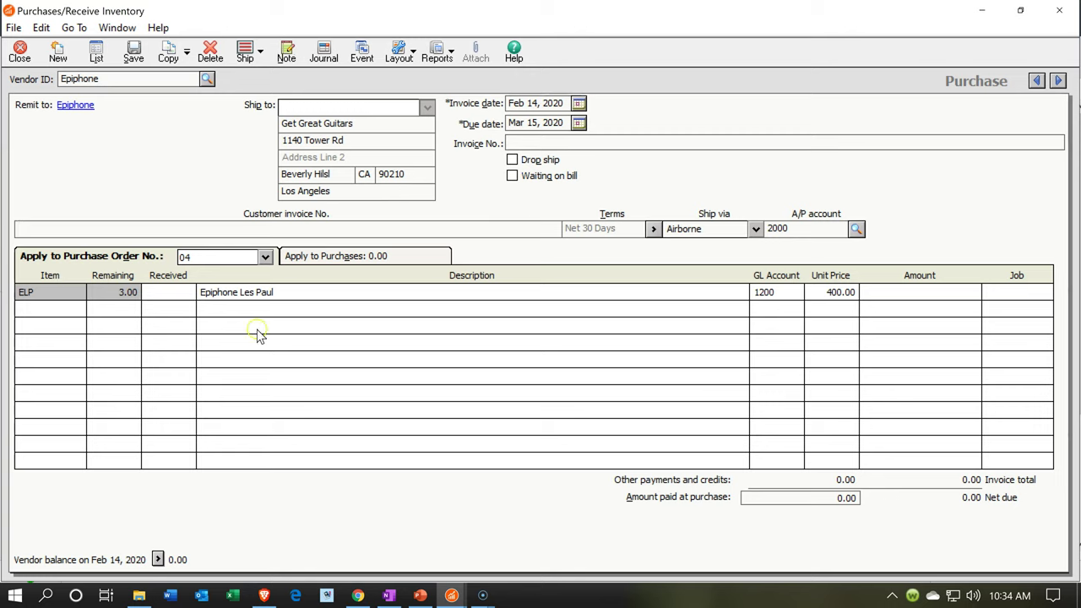
left_click(180, 297)
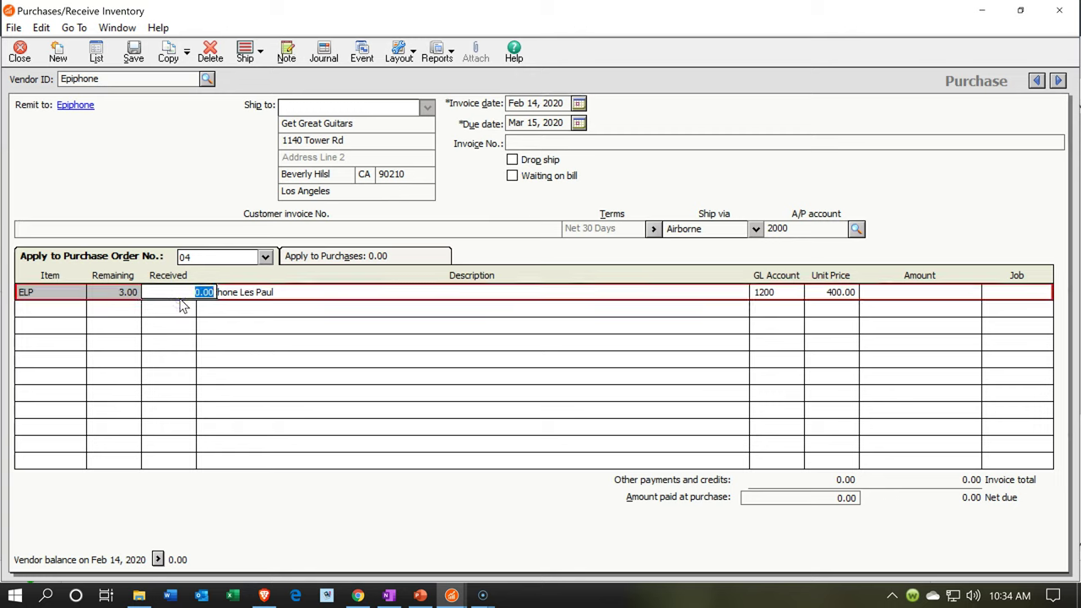
type("3")
key("Tab")
key("Tab")
key("Tab")
key("Tab")
key("Tab")
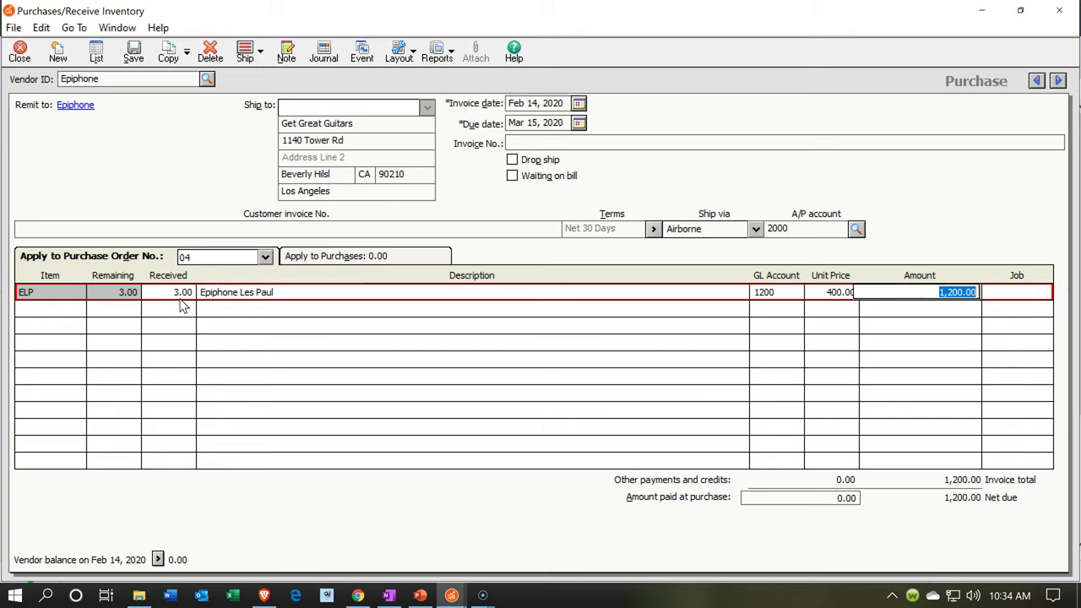
key("Tab")
key("Tab")
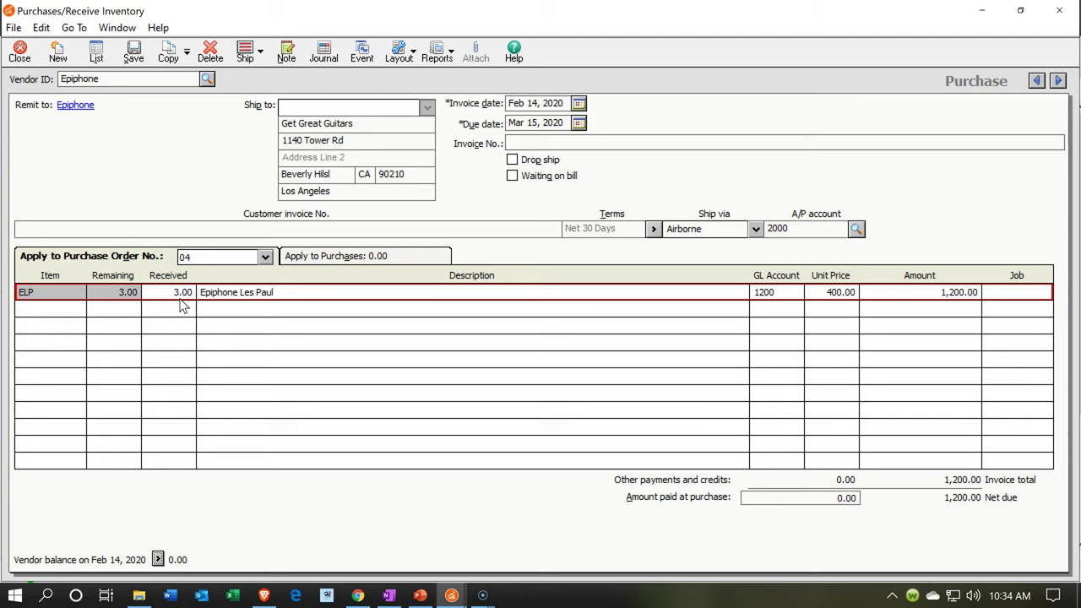
left_click(535, 141)
type("0008")
left_click(141, 68)
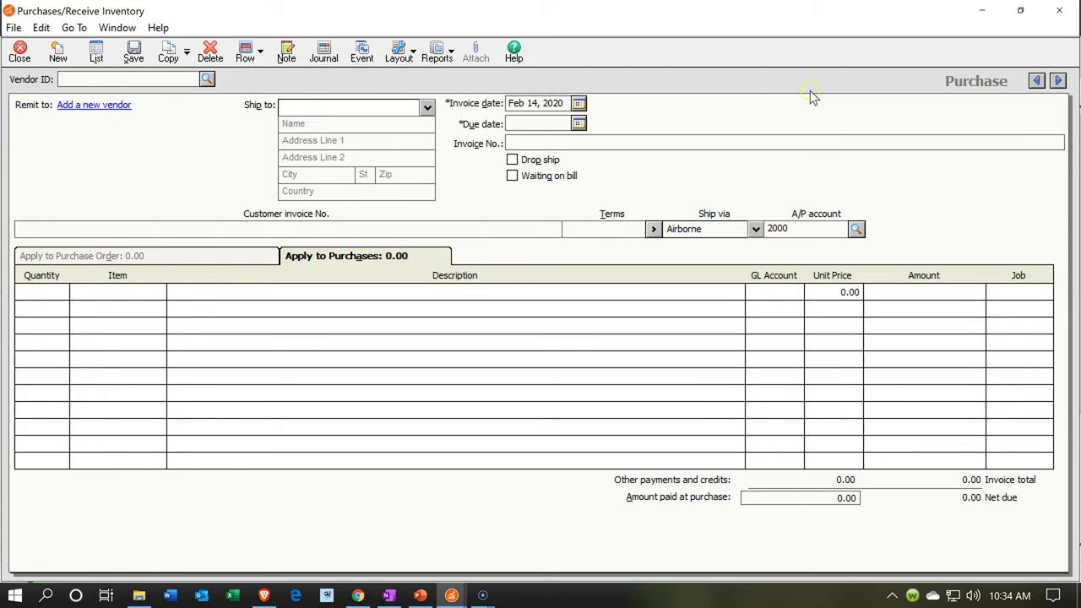
- Close the Purchases window and refresh the Working Trial Balance figures
left_click(1058, 10)
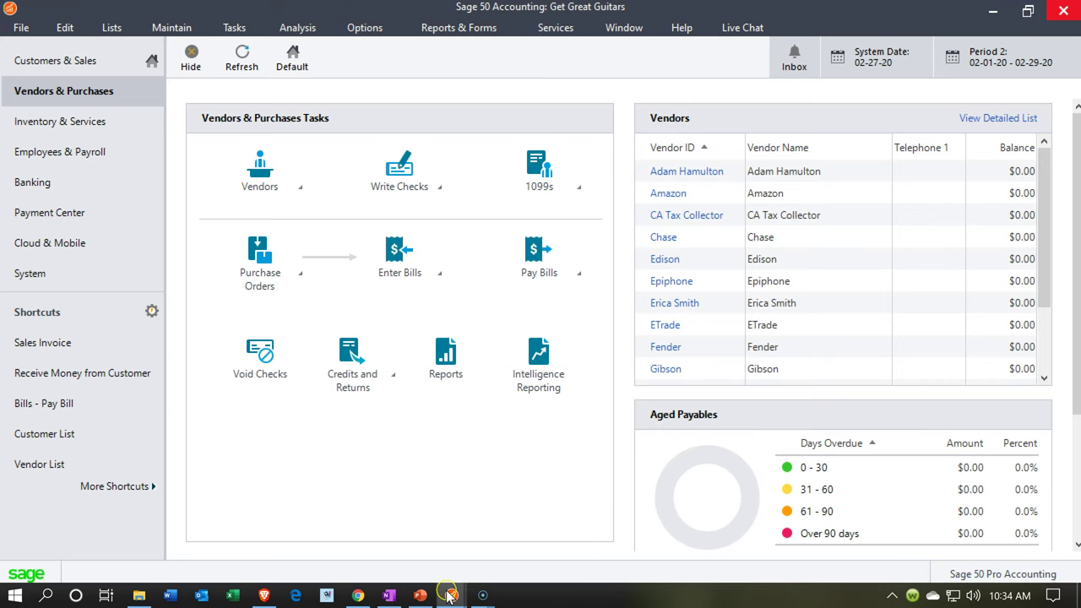
left_click(493, 567)
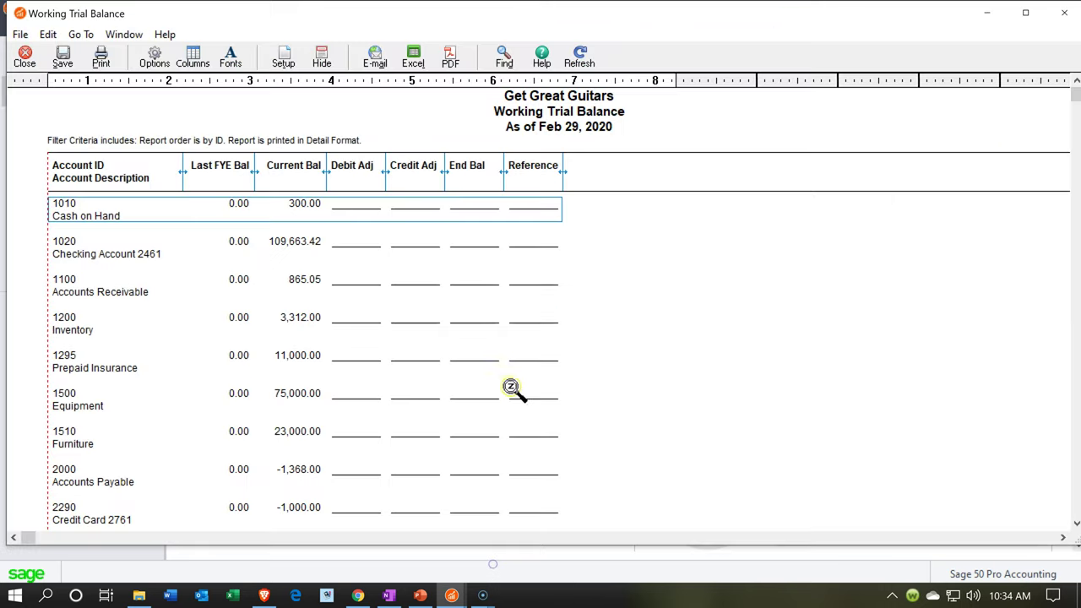
left_click(579, 56)
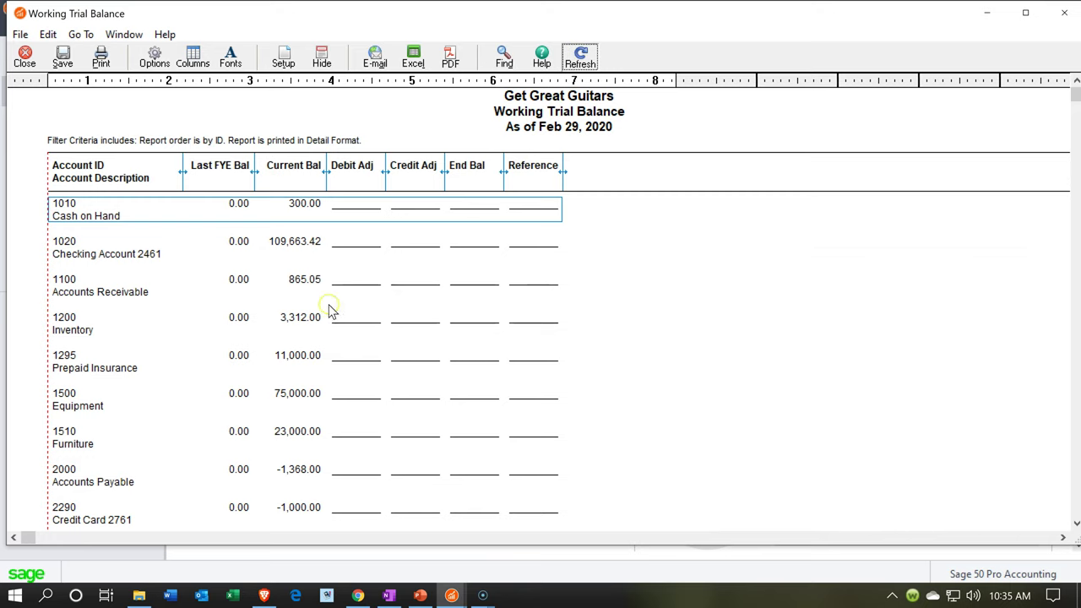
- Review General Ledger detail for 1200 Inventory (3,312.00) and 2000 Accounts Payable (-1,368.00)
left_click(299, 320)
double_click(299, 320)
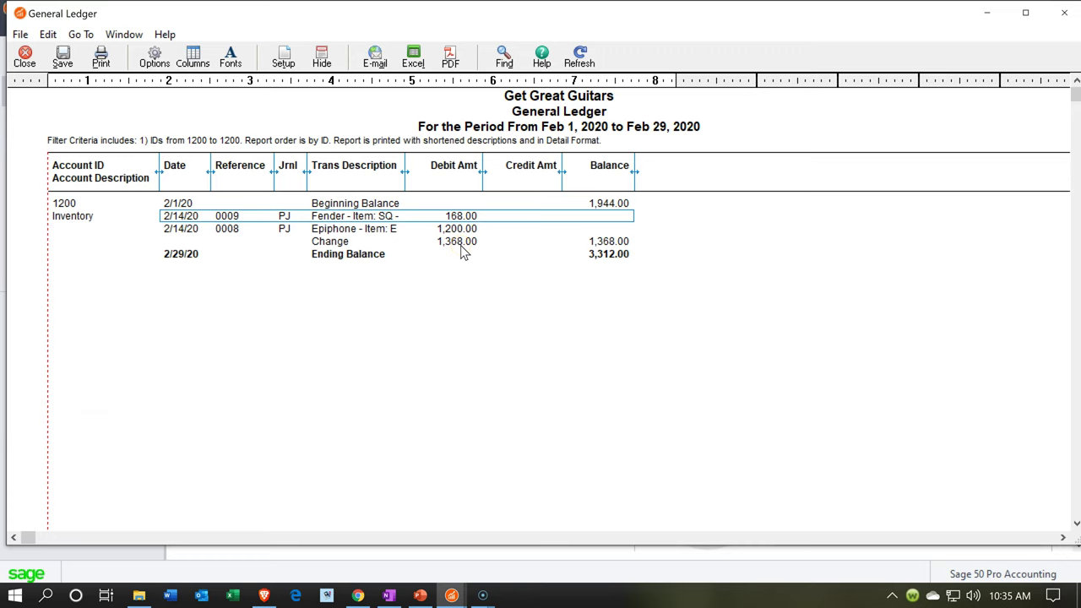
left_click(1054, 20)
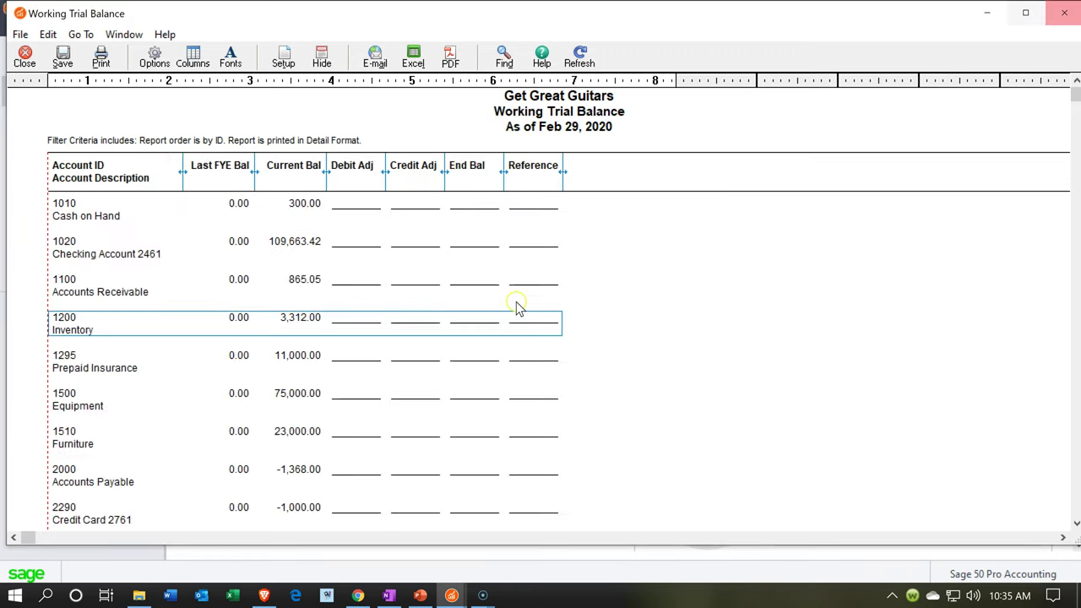
scroll(459, 353, "down", 1)
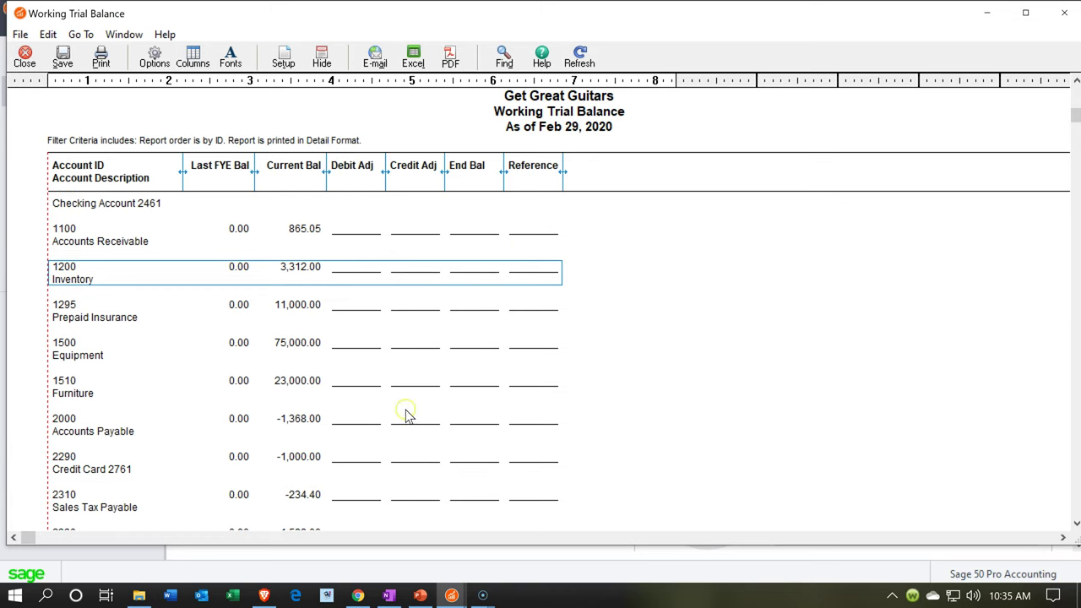
double_click(307, 414)
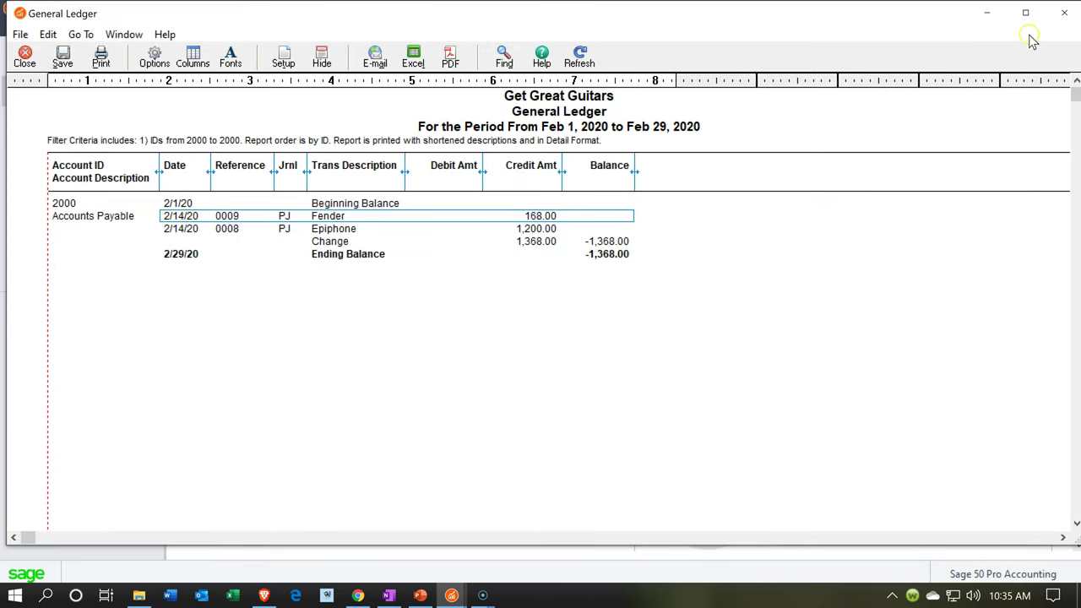
left_click(1066, 8)
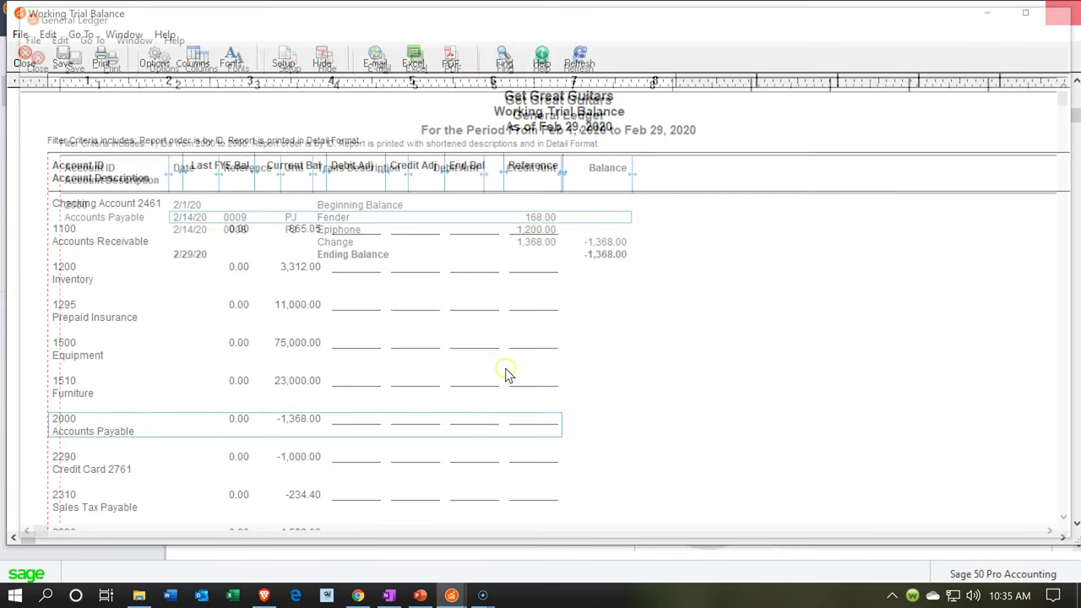